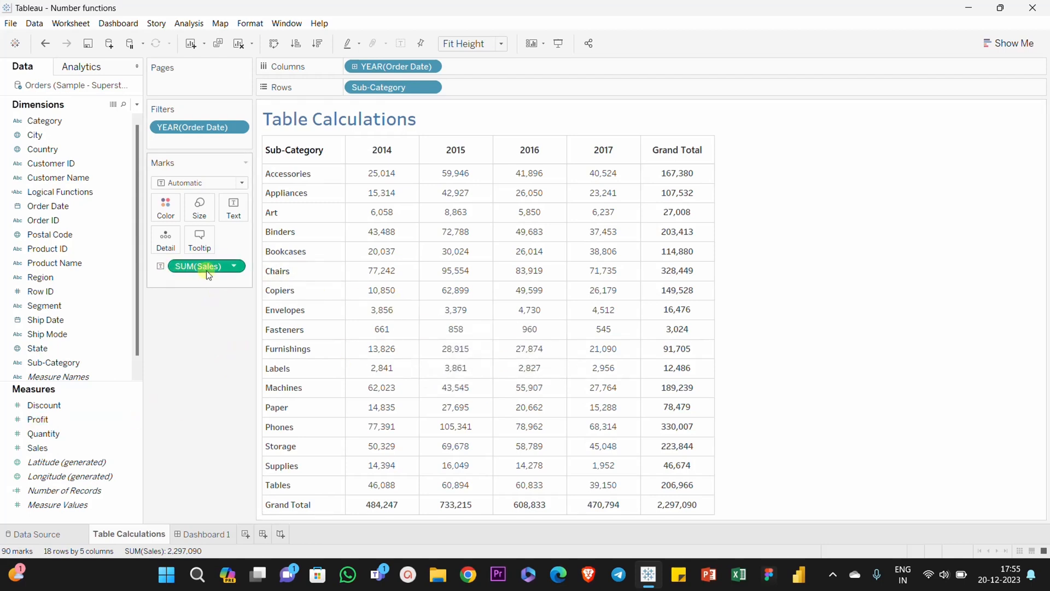
# Add a table calculation to the Sales measure as a Running Total of Sum, computed along Table (down)
pyautogui.click(234, 267)
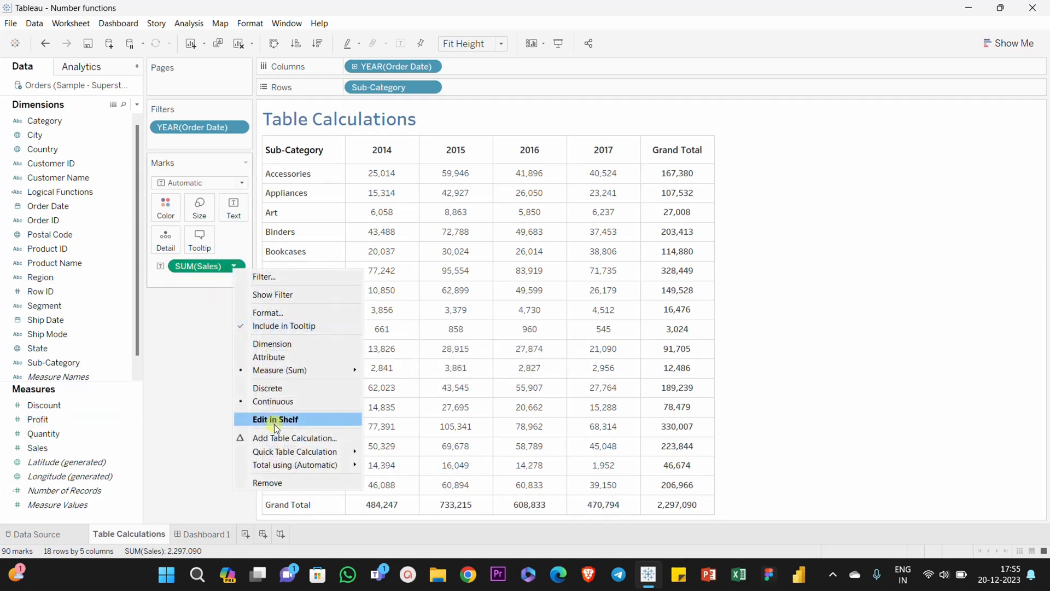
pyautogui.click(275, 439)
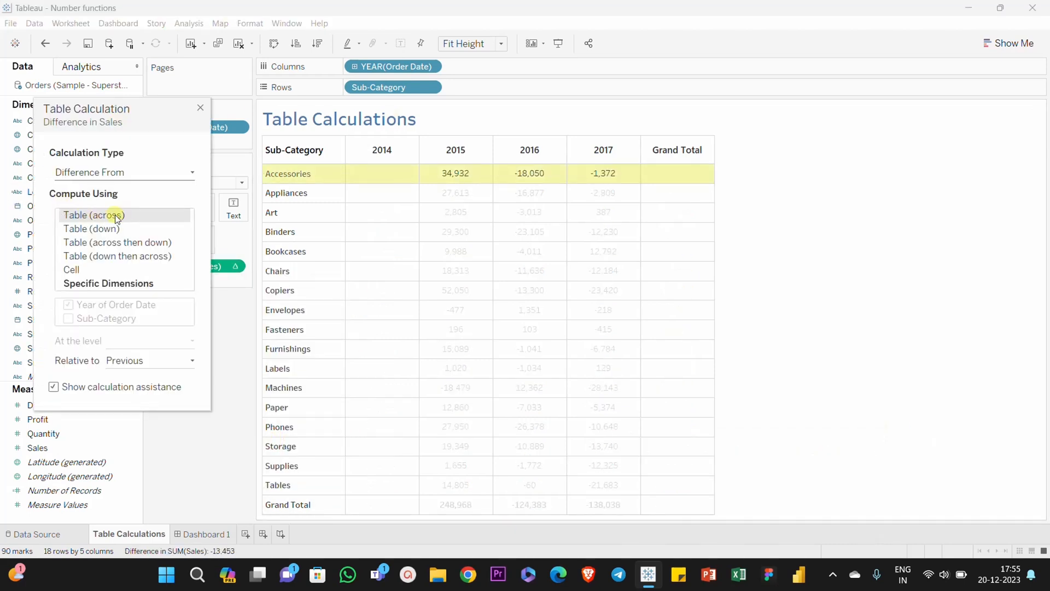
pyautogui.click(86, 174)
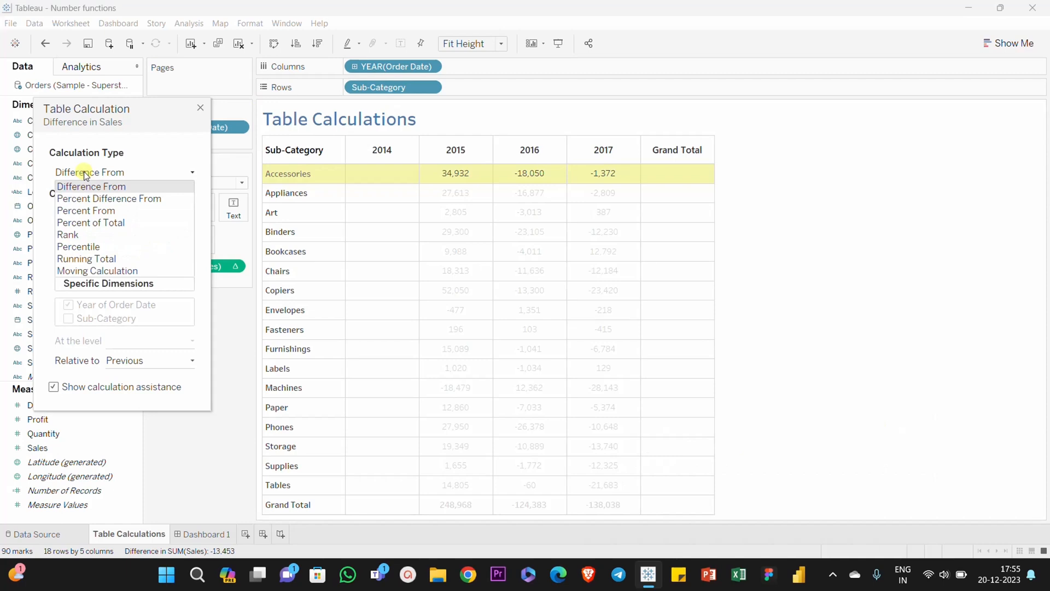
pyautogui.click(81, 259)
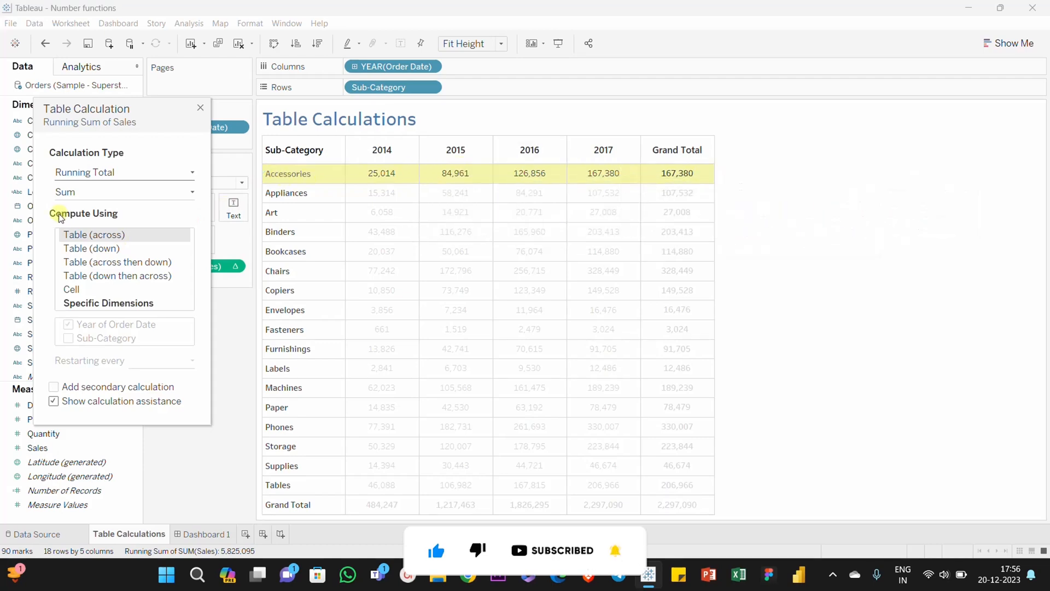
pyautogui.click(107, 250)
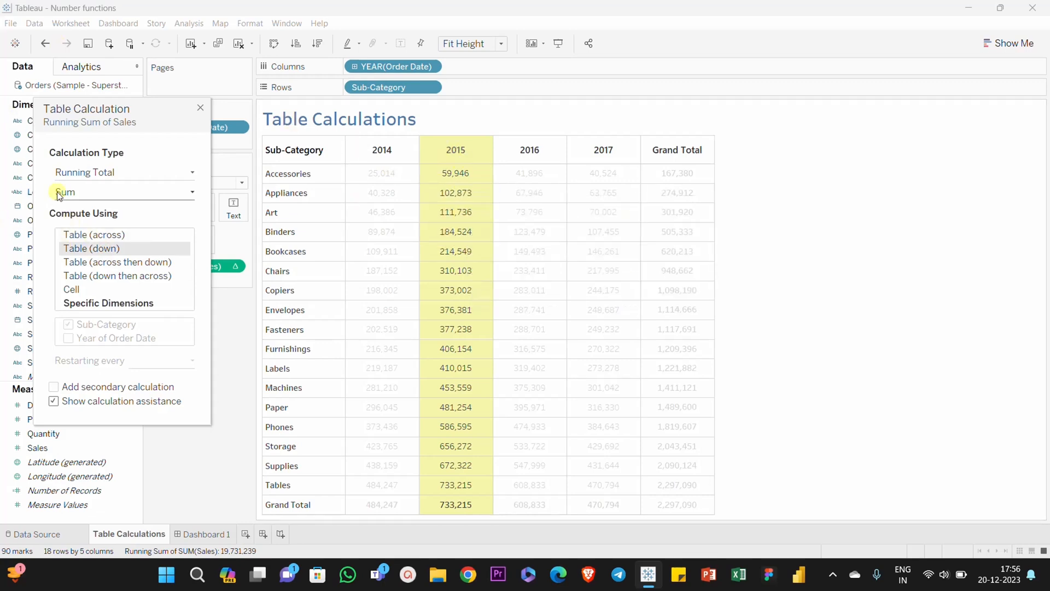
# Try Percent of Total and a Moving Calculation computed along Table (across then down) as the Sales calculation
pyautogui.click(107, 172)
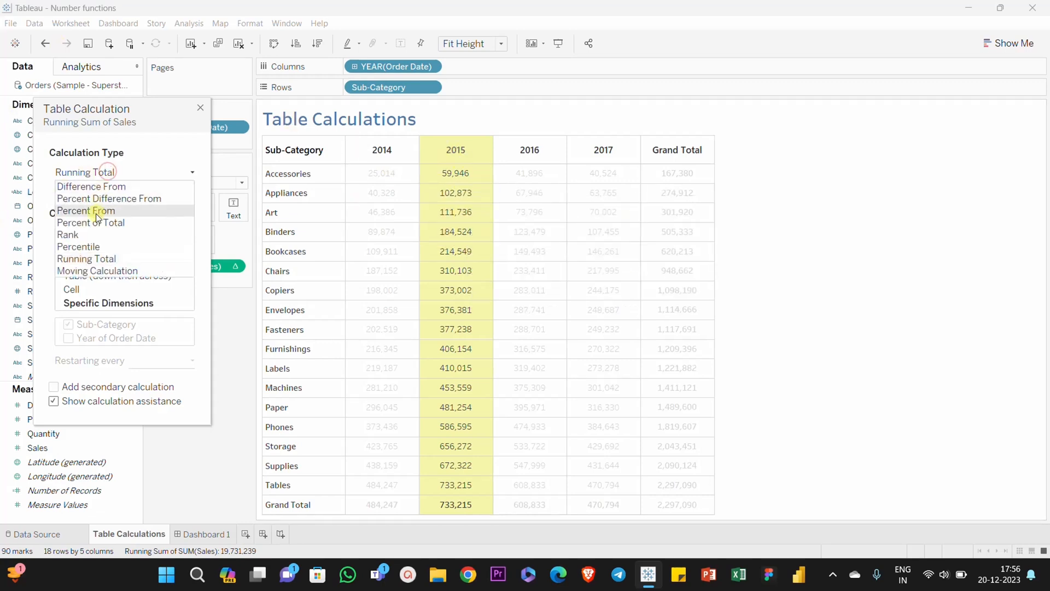
pyautogui.click(91, 222)
pyautogui.click(100, 172)
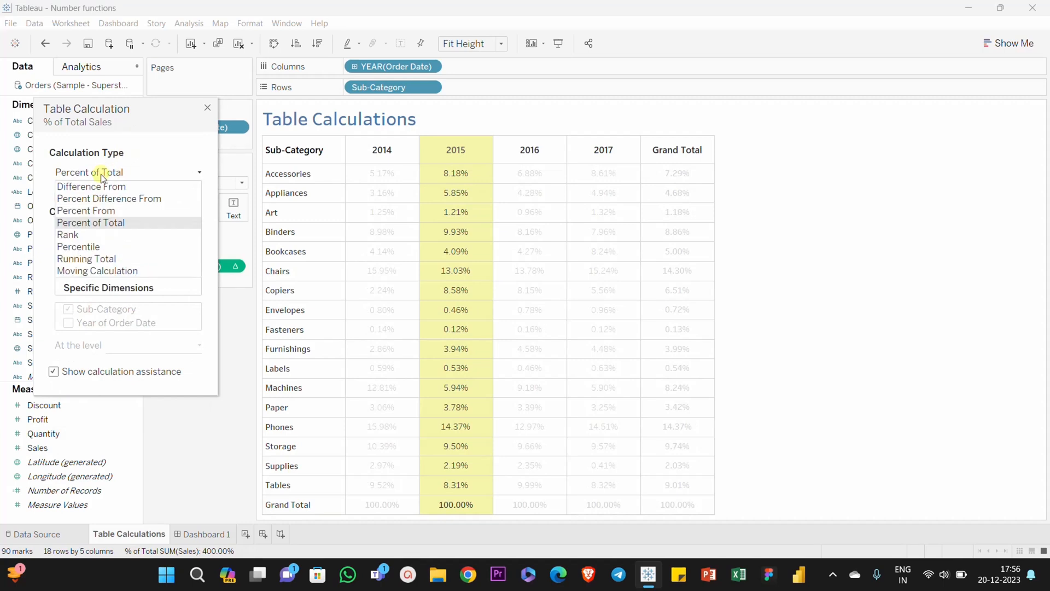
pyautogui.click(77, 270)
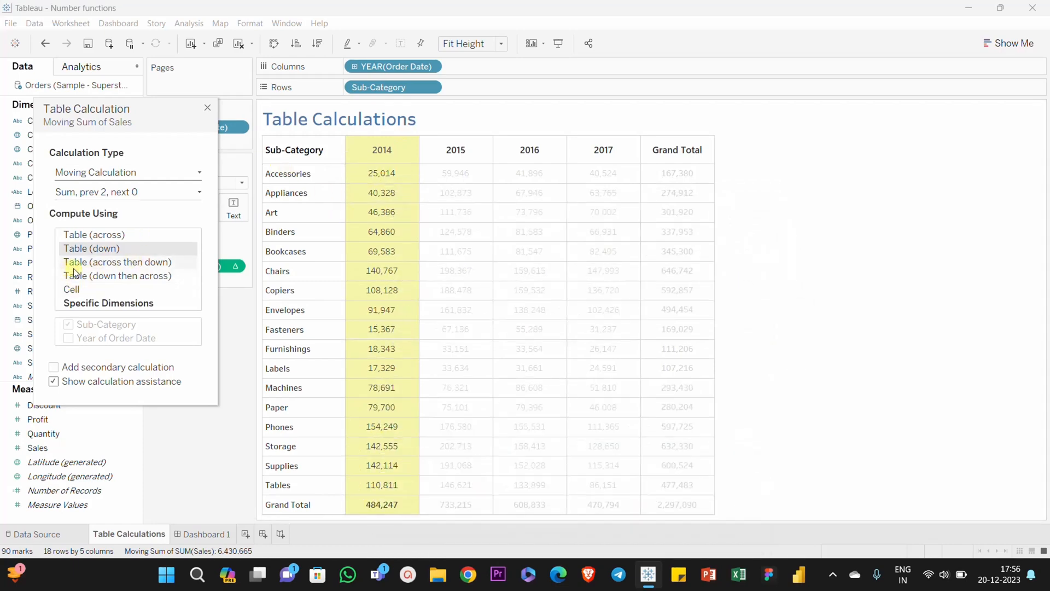
pyautogui.click(138, 262)
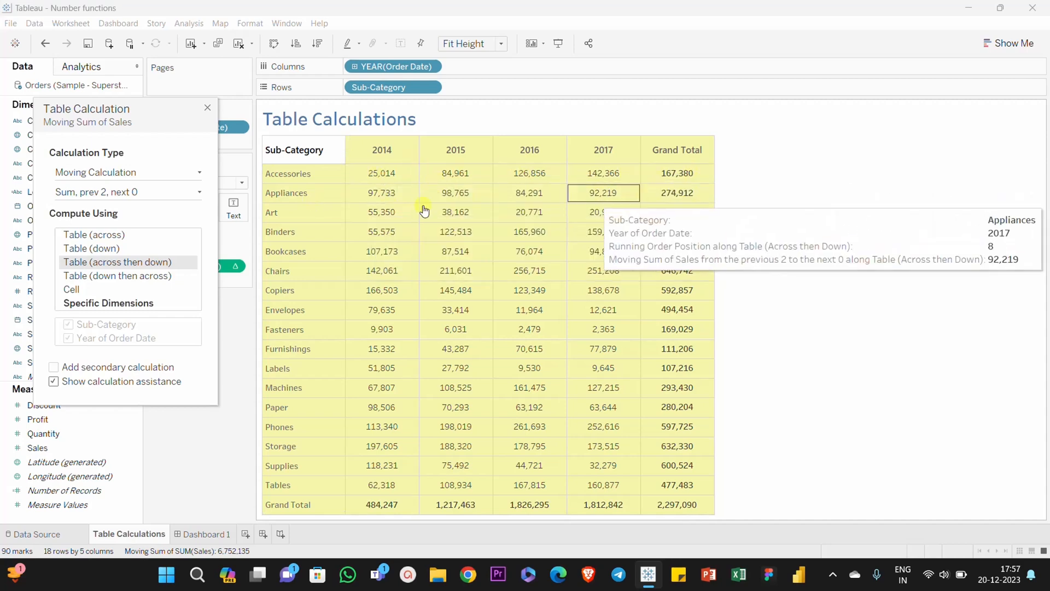
# Set the calculation type to Running Total and compare computing it along Table (down then across) and by Cell
pyautogui.click(91, 173)
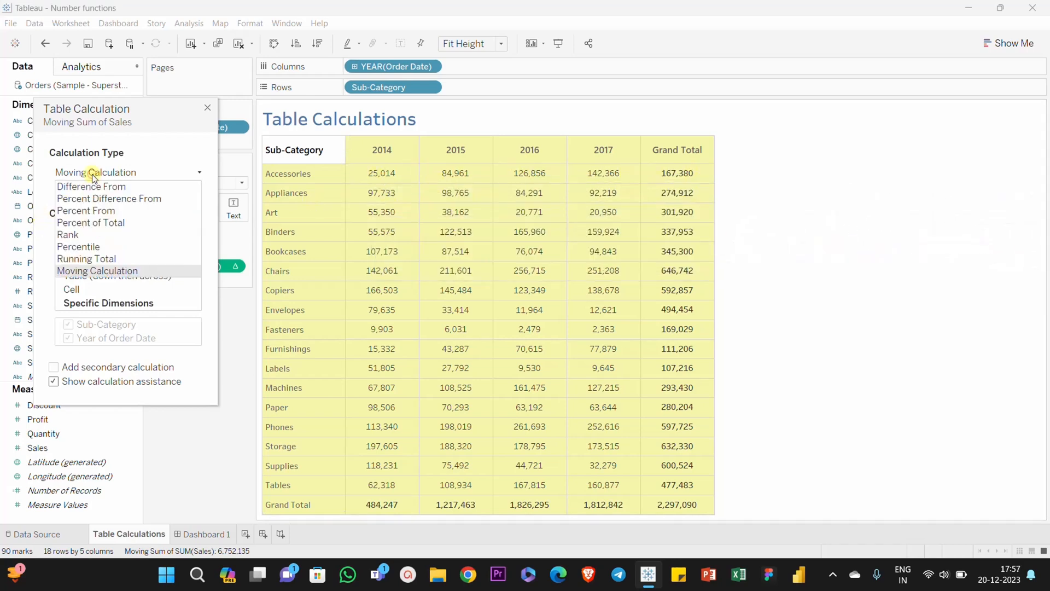
pyautogui.click(77, 262)
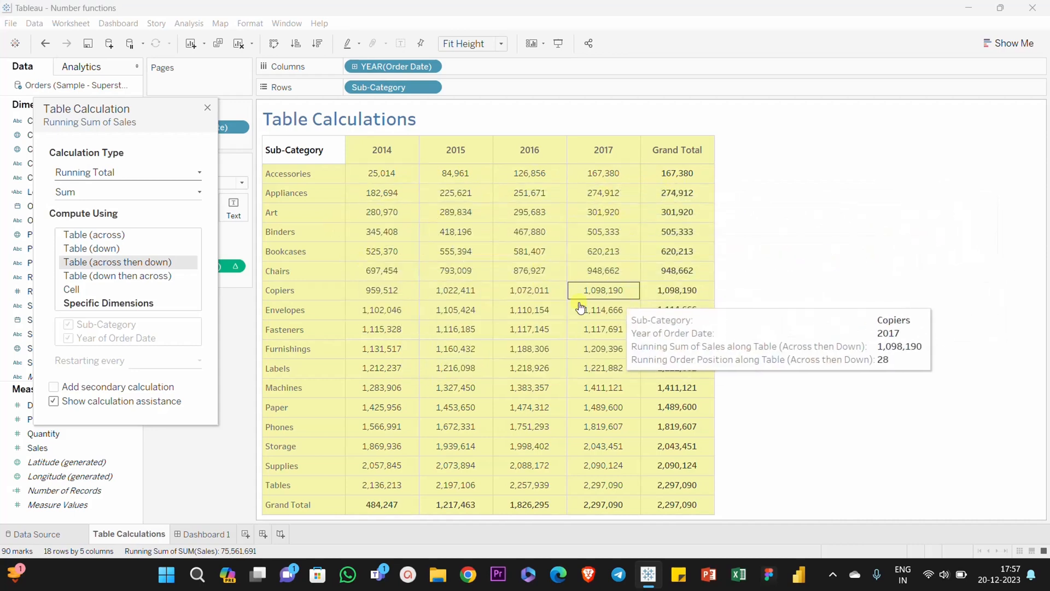
pyautogui.click(120, 279)
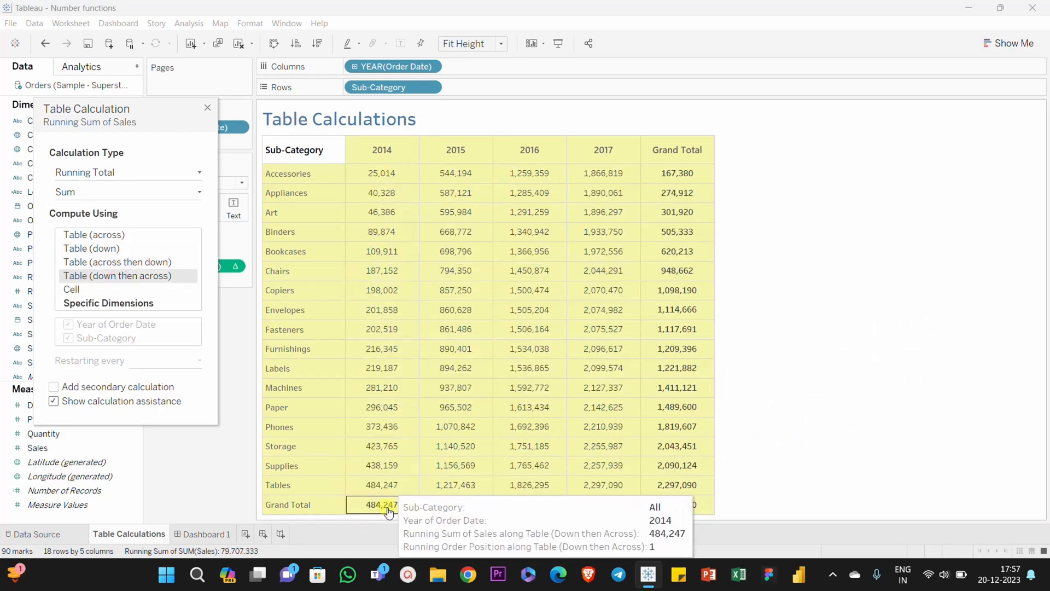
pyautogui.moveTo(381, 179)
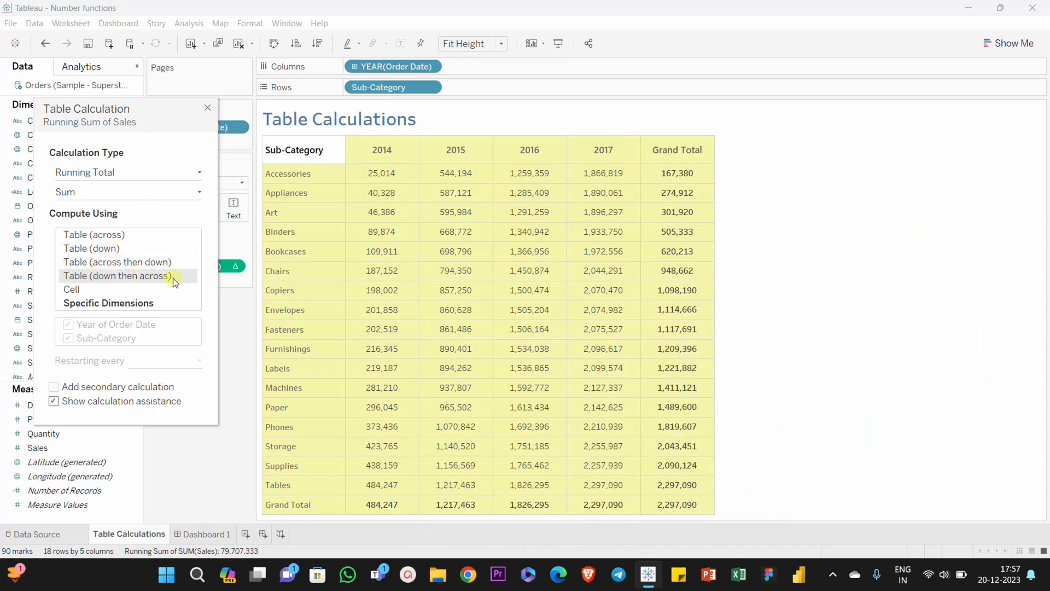
pyautogui.click(86, 291)
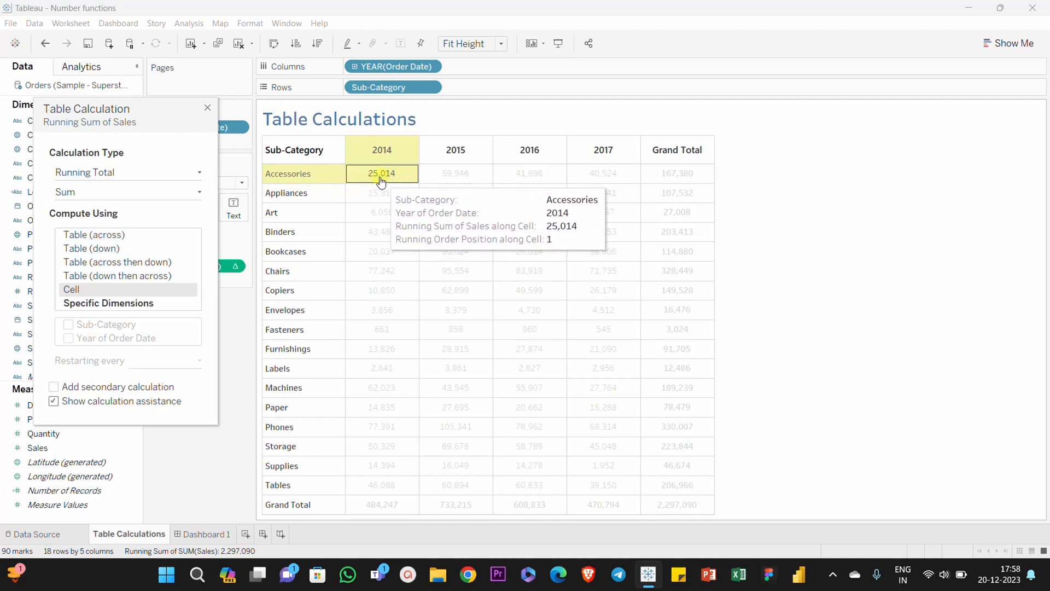
# Compute the running total using Specific Dimensions with only Year of Order Date selected, comparing it with Table (across)
pyautogui.click(100, 304)
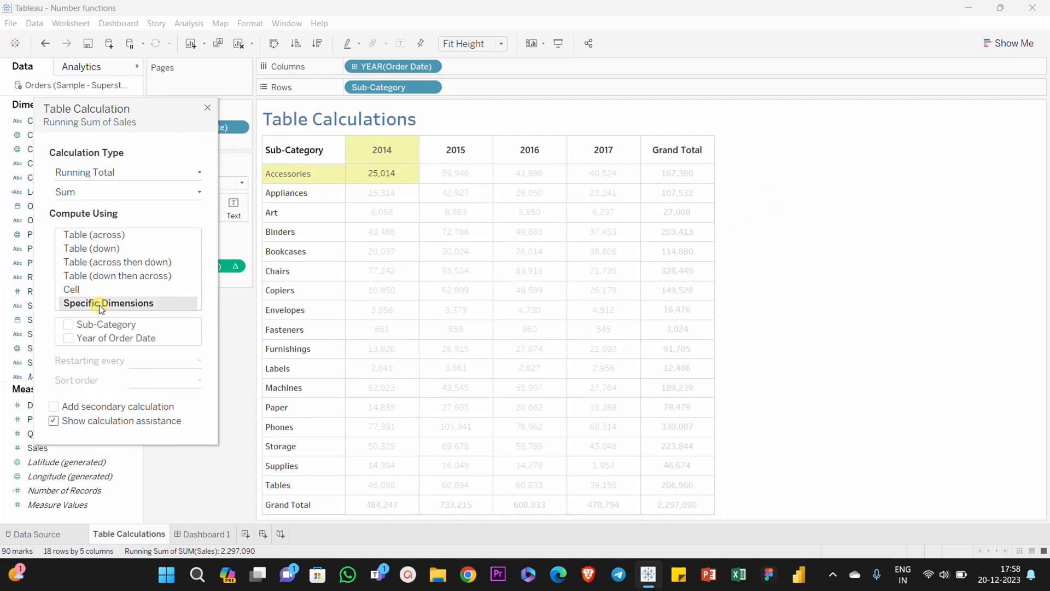
pyautogui.click(68, 325)
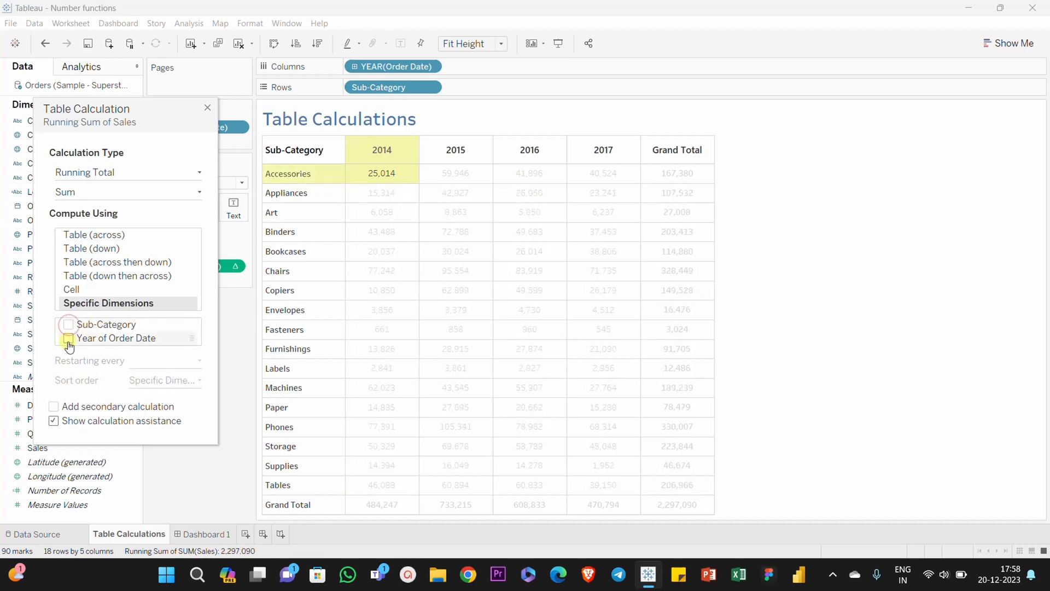
pyautogui.click(69, 343)
pyautogui.moveTo(367, 183)
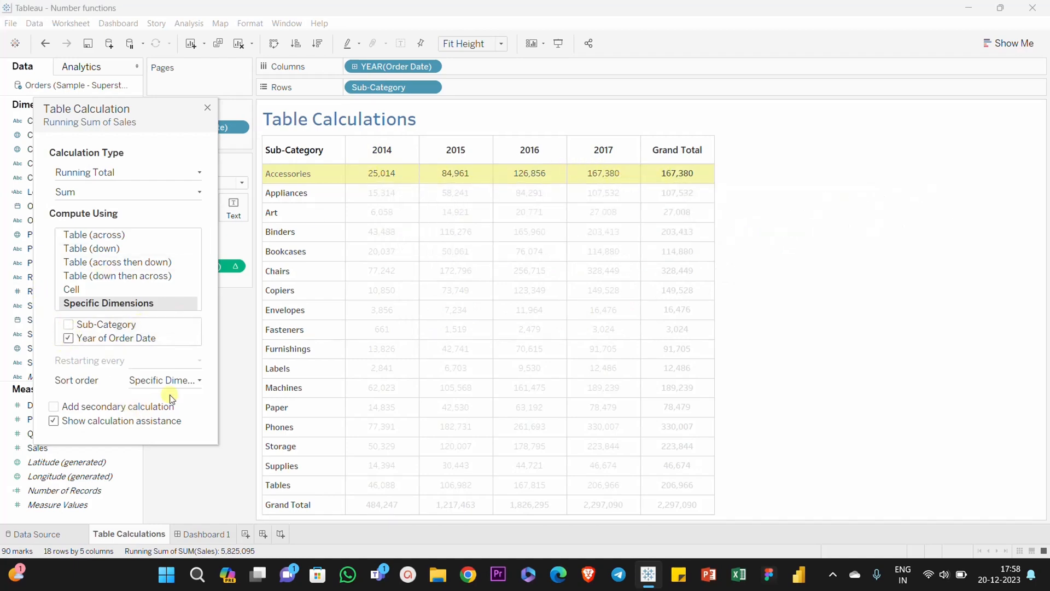
pyautogui.click(106, 235)
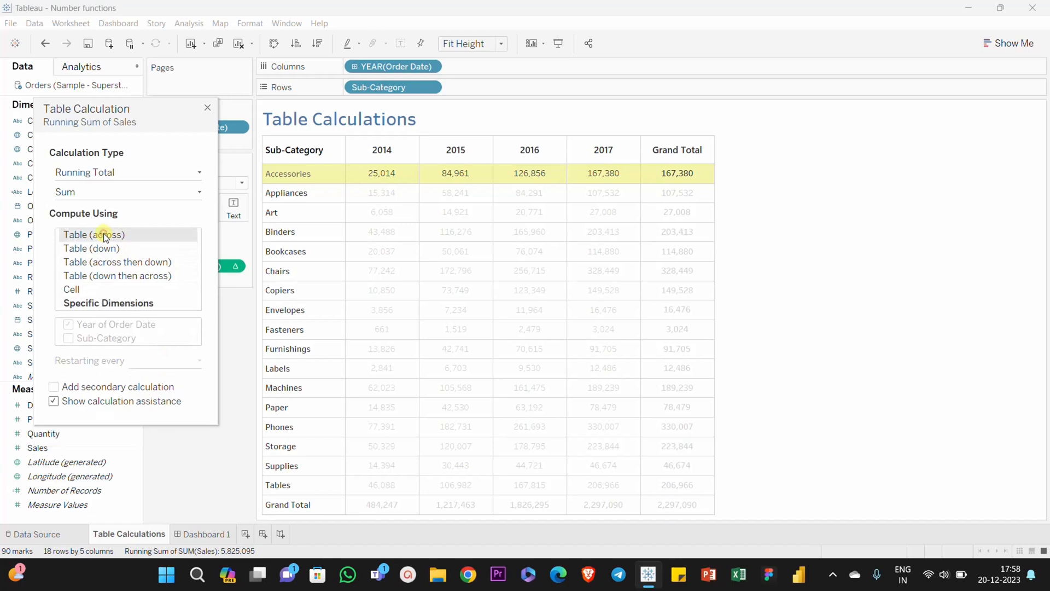
pyautogui.click(94, 305)
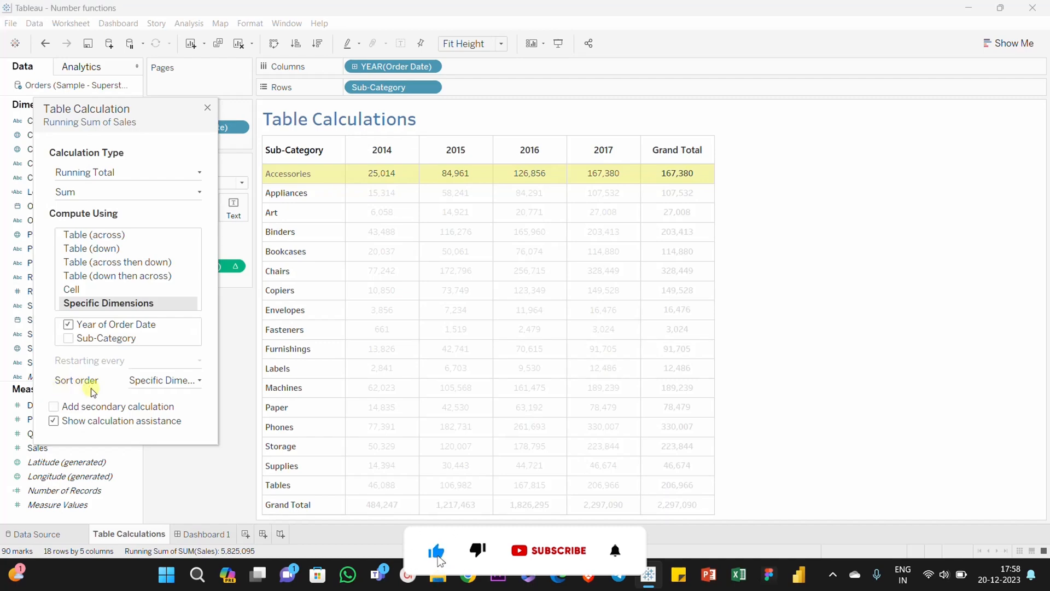
# Change the running total's sort order to a custom ascending sort by Category count
pyautogui.click(158, 382)
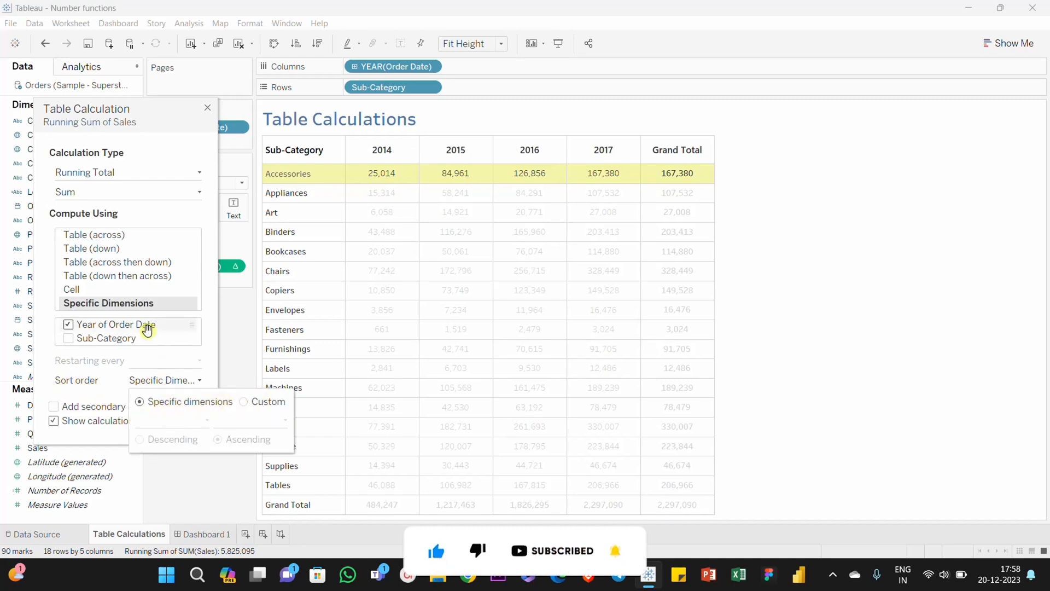
pyautogui.click(244, 402)
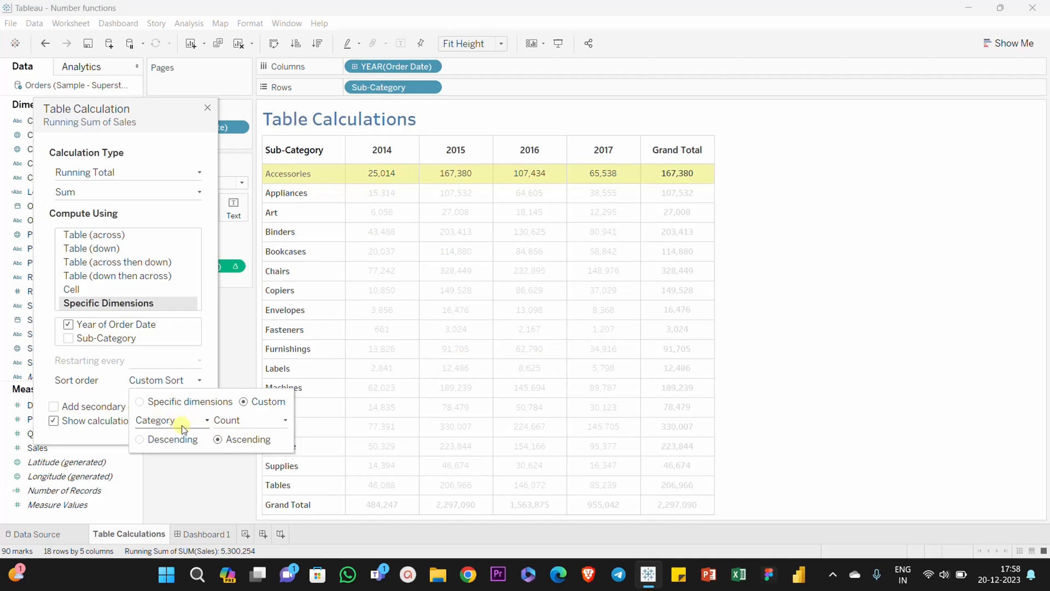
pyautogui.click(249, 427)
pyautogui.click(248, 424)
pyautogui.click(159, 361)
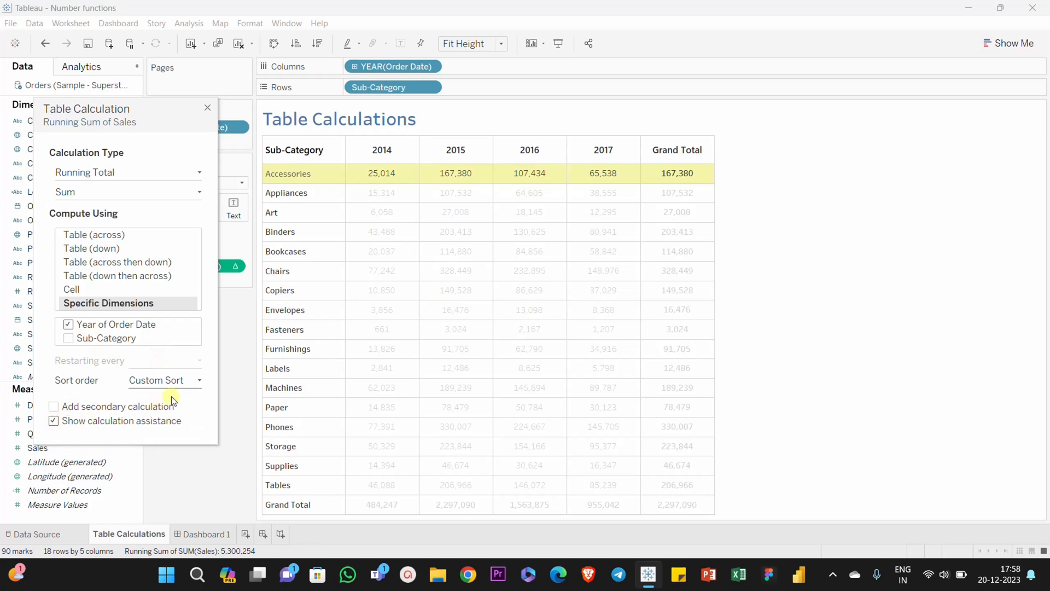
# Add and remove a secondary calculation for the running total, and close the Table Calculation dialog
pyautogui.click(53, 407)
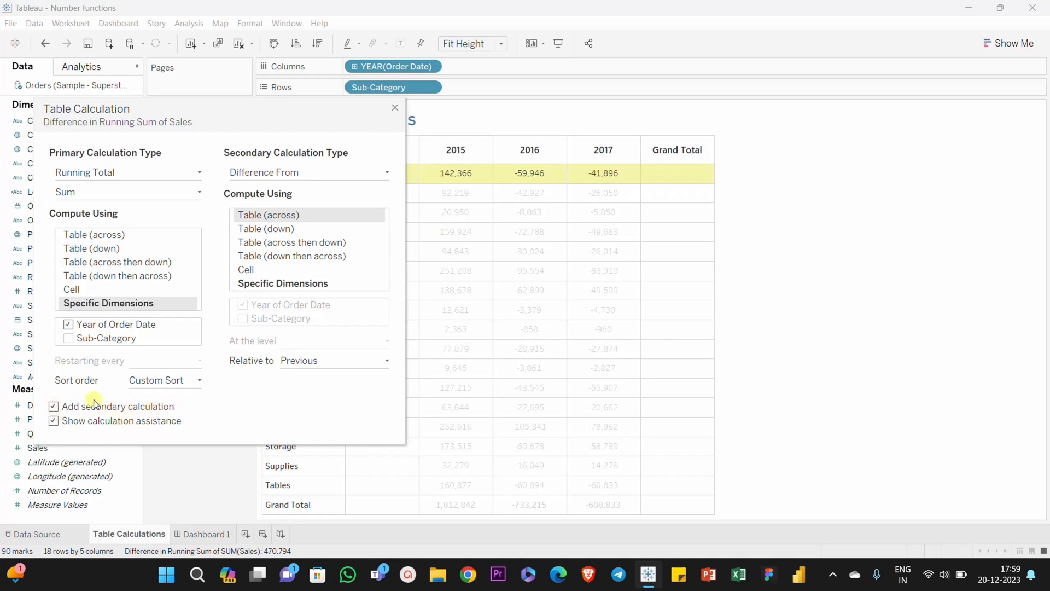
pyautogui.click(54, 407)
pyautogui.moveTo(152, 124); pyautogui.dragTo(884, 149)
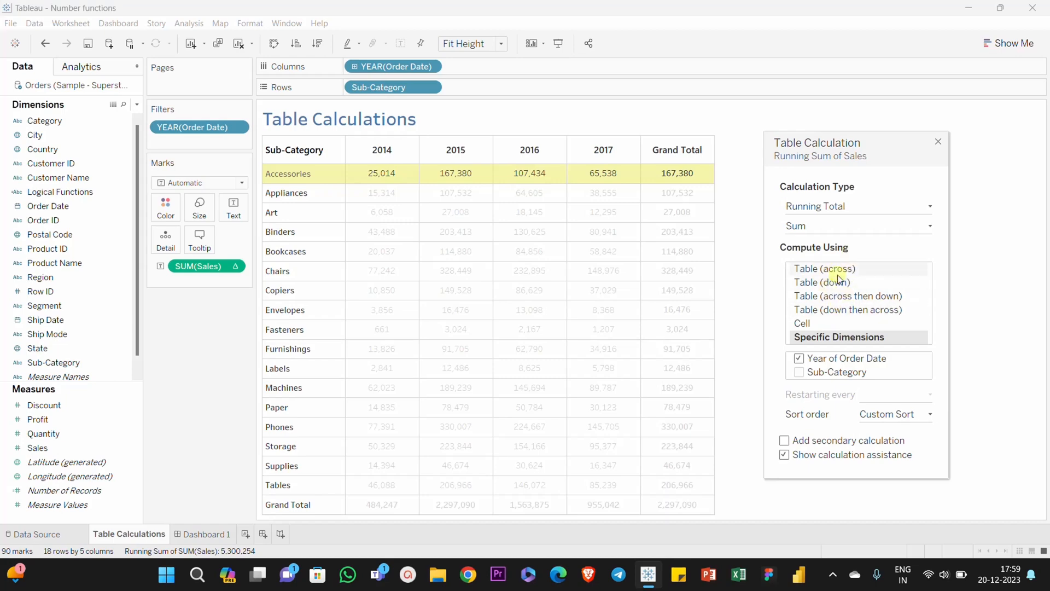
pyautogui.click(938, 144)
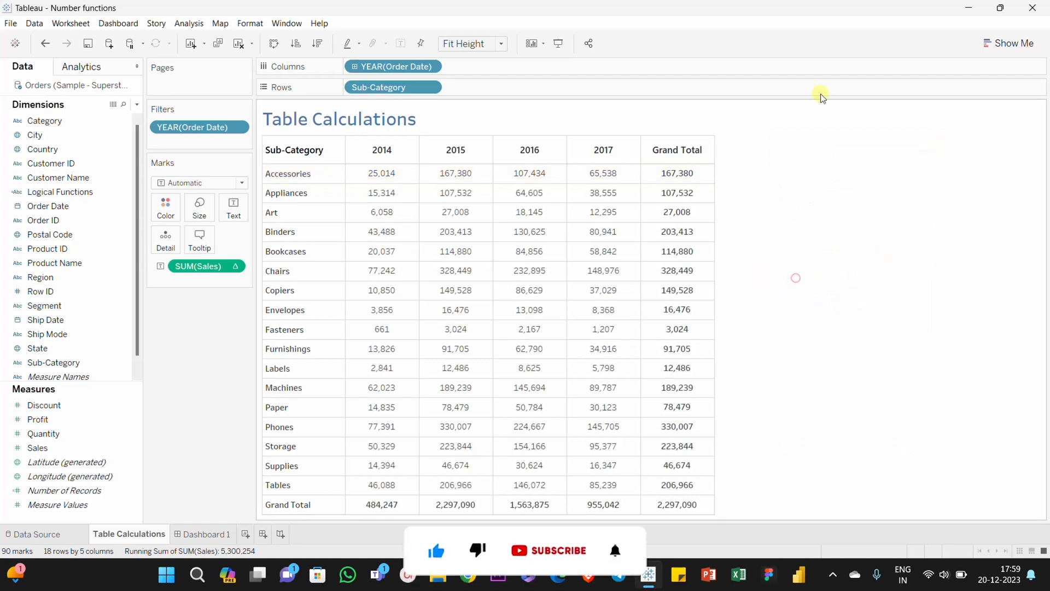
# Add Segment to the columns after the order year, and review the Compute Using options of the Sales measure
pyautogui.moveTo(44, 305); pyautogui.dragTo(515, 68)
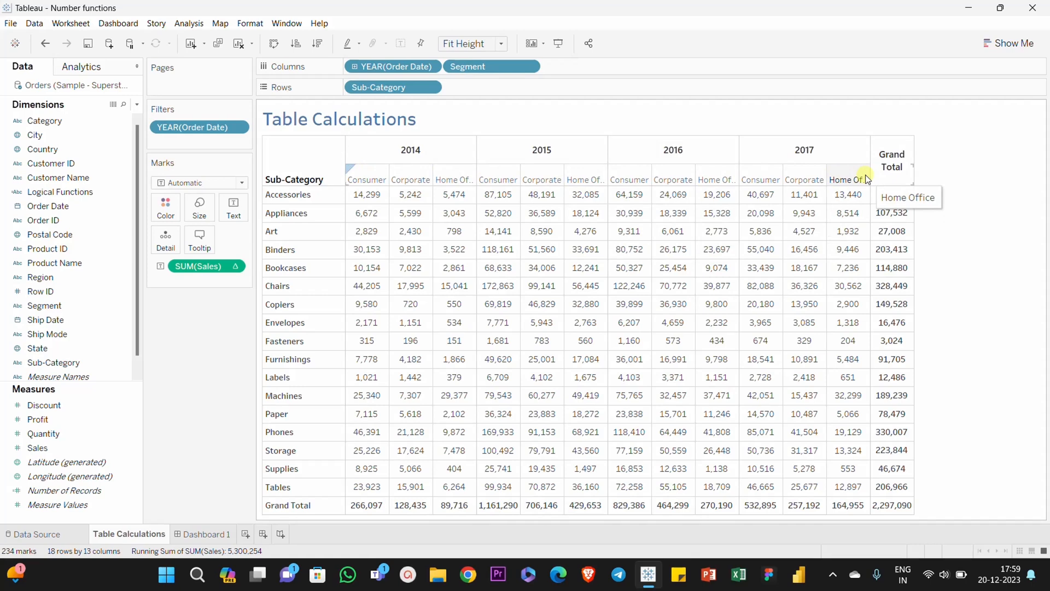
pyautogui.click(234, 267)
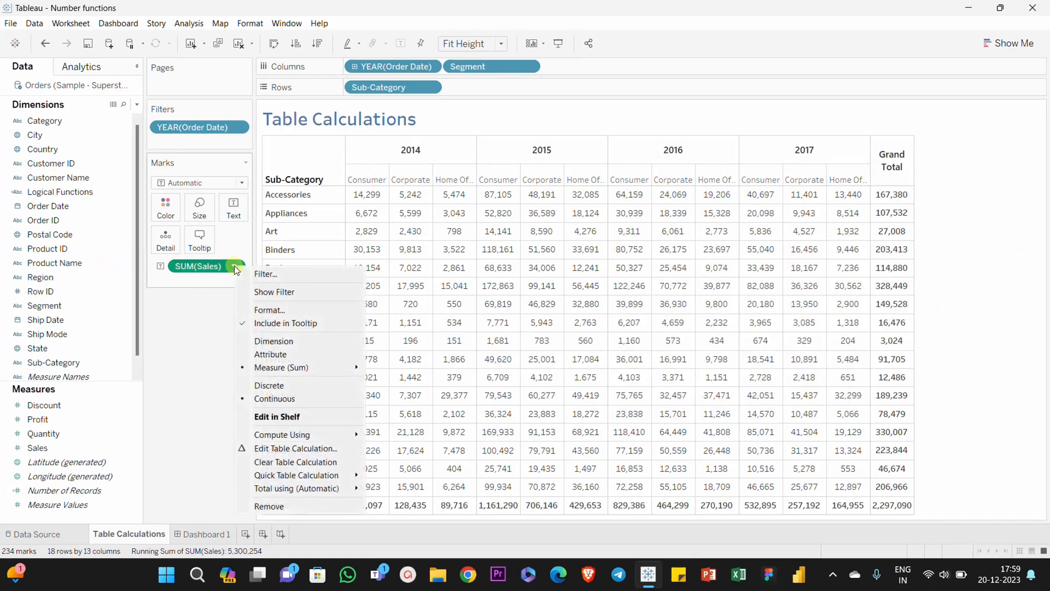
pyautogui.moveTo(300, 440)
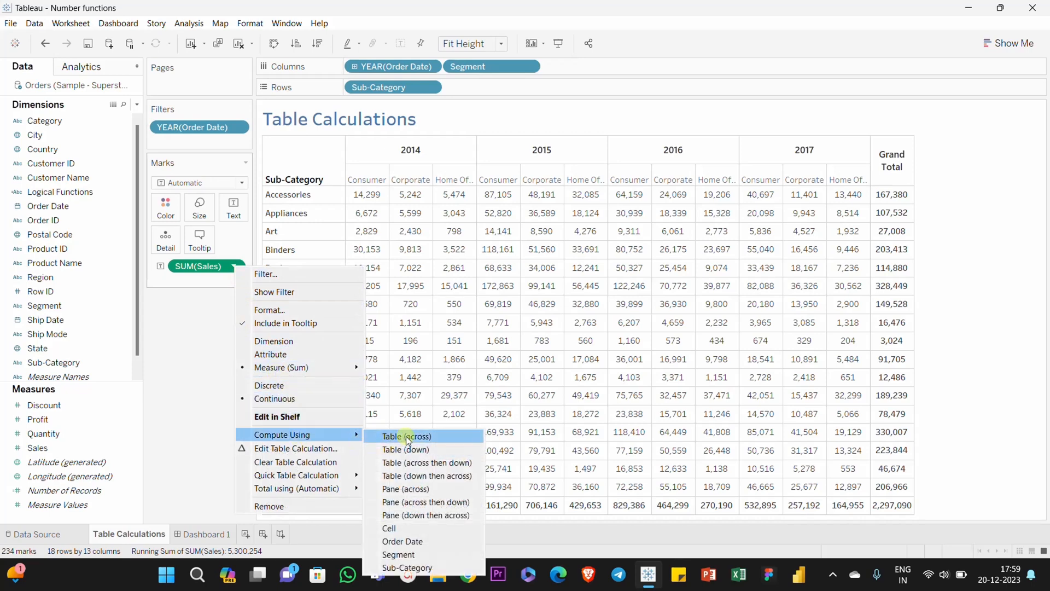
pyautogui.click(444, 503)
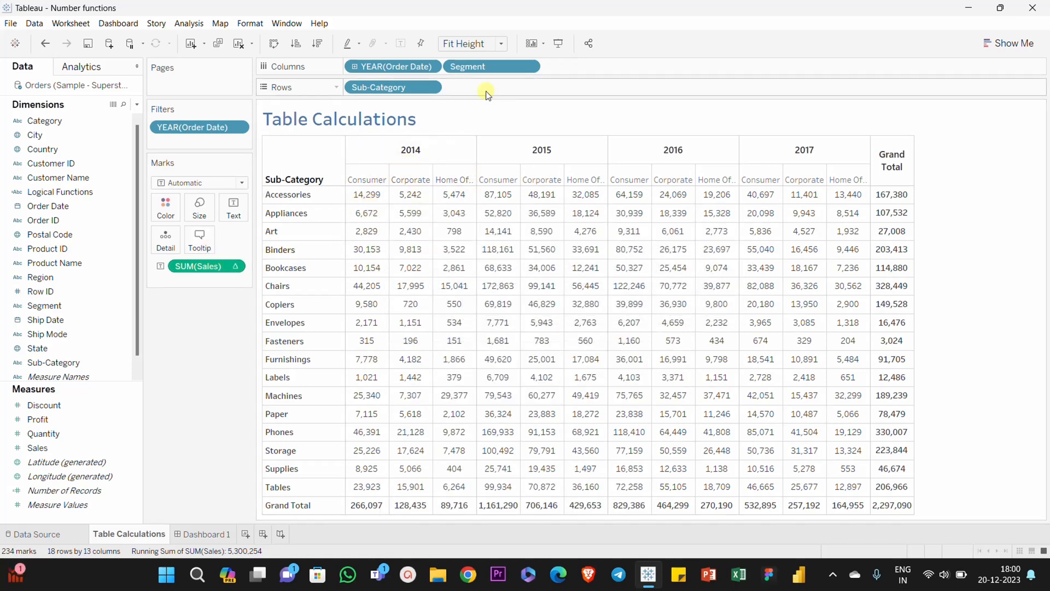
# Try Segment in the rows ahead of Sub-Category, and return it to the columns after the order year
pyautogui.moveTo(478, 67); pyautogui.dragTo(356, 94)
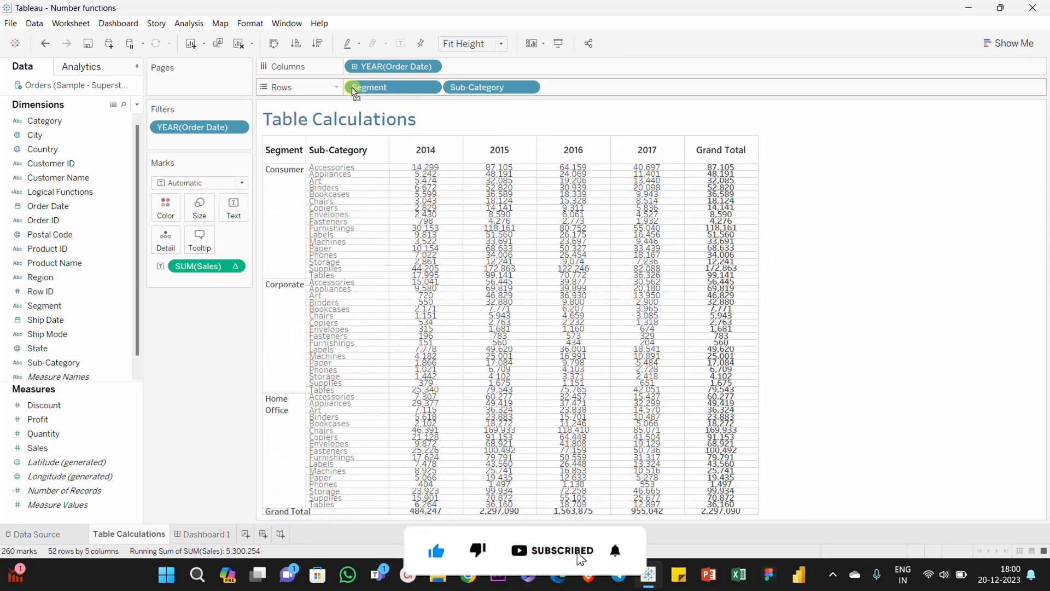
pyautogui.moveTo(479, 77); pyautogui.dragTo(477, 73)
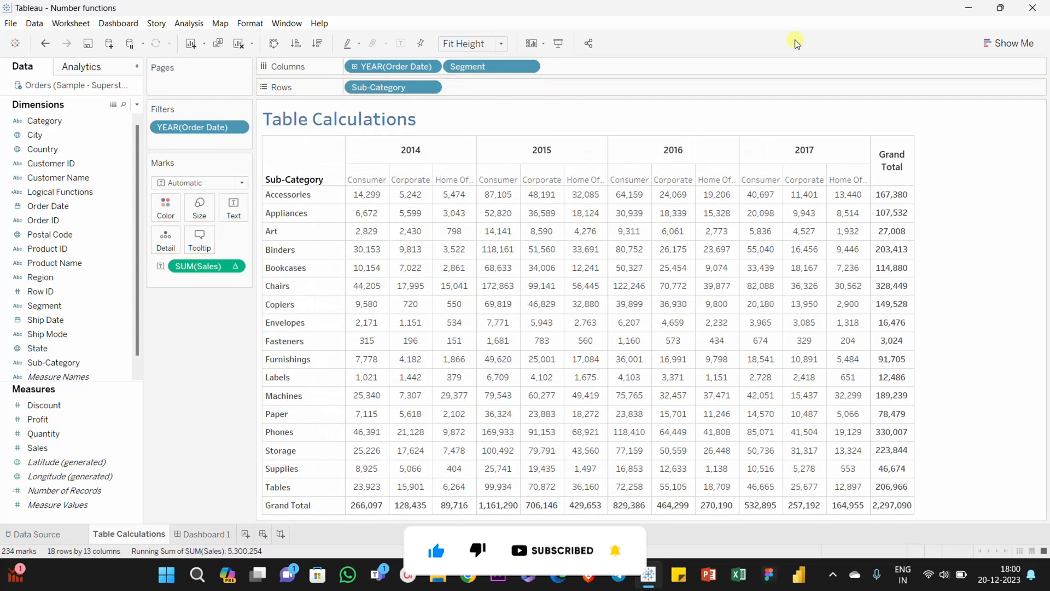
# Set the running total of Sales to compute along Pane (across)
pyautogui.click(234, 267)
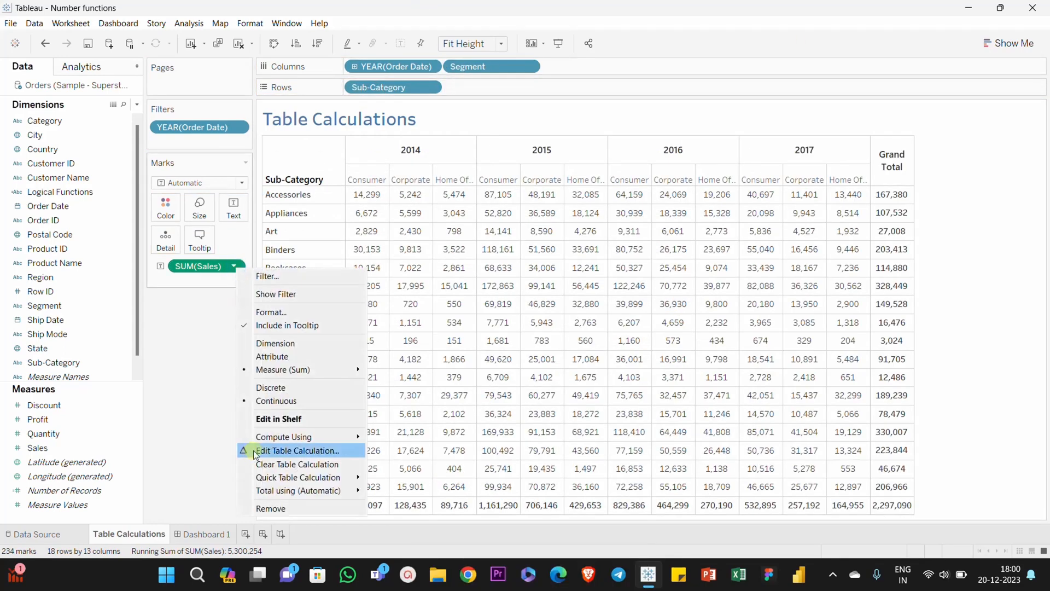
pyautogui.moveTo(265, 438)
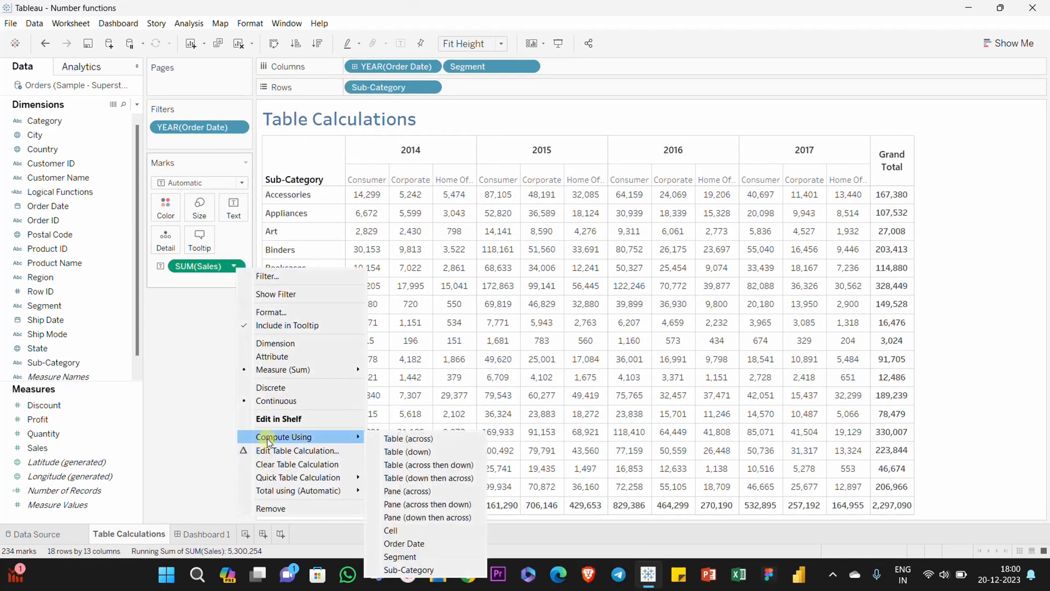
pyautogui.click(410, 491)
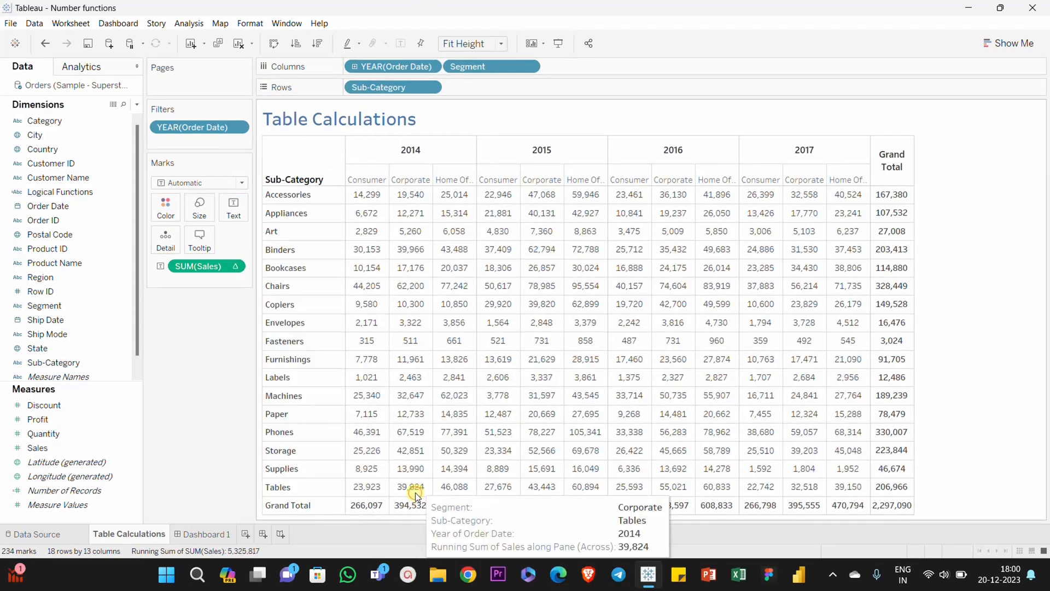
# Clear the running total from the Sales measure and add a new Difference From table calculation to it
pyautogui.click(235, 266)
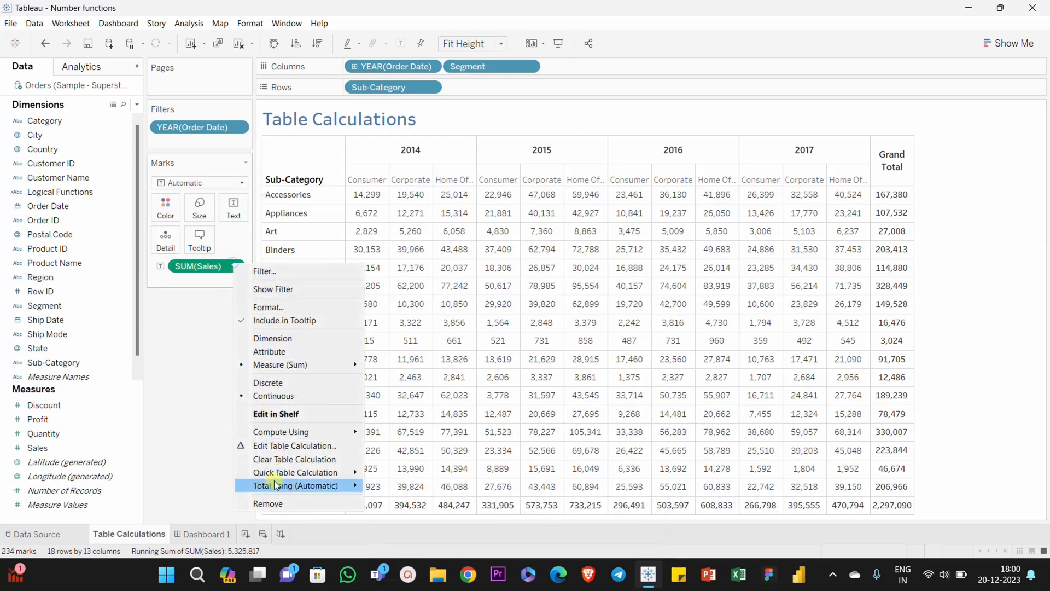
pyautogui.click(307, 461)
pyautogui.click(236, 266)
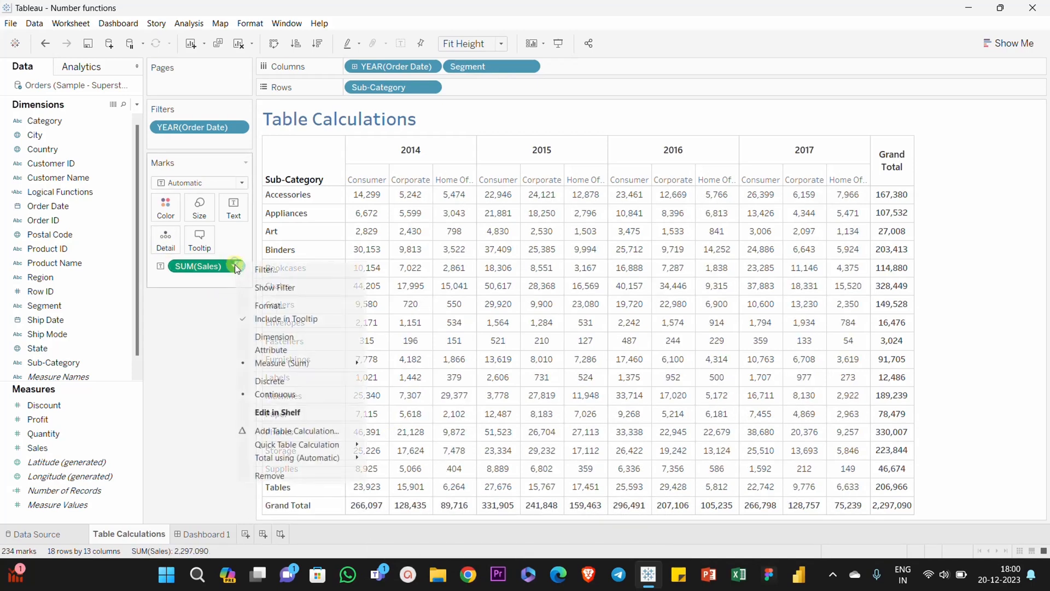
pyautogui.click(288, 432)
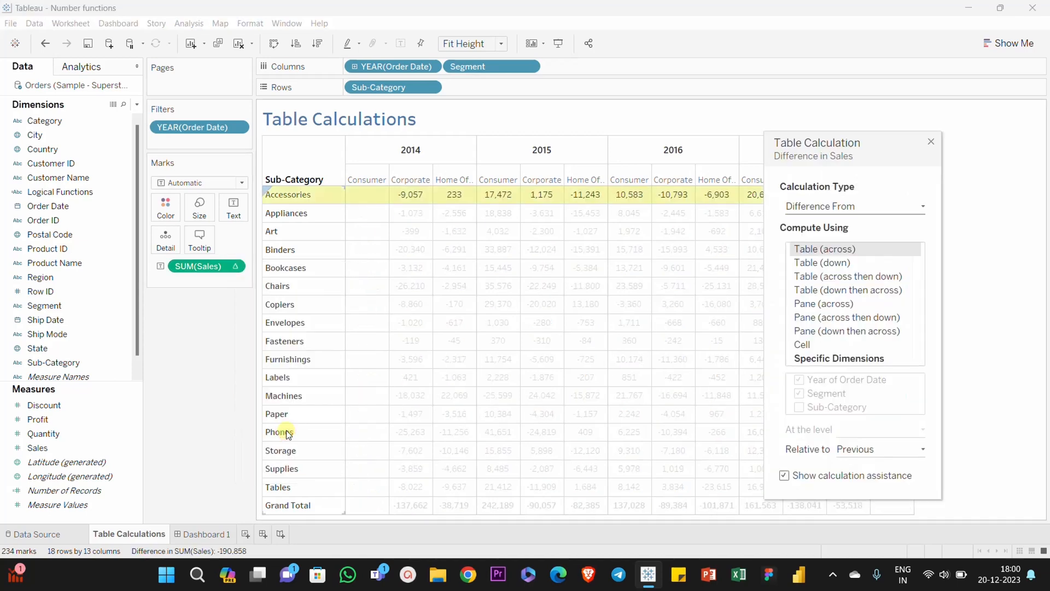
pyautogui.moveTo(902, 144); pyautogui.dragTo(173, 102)
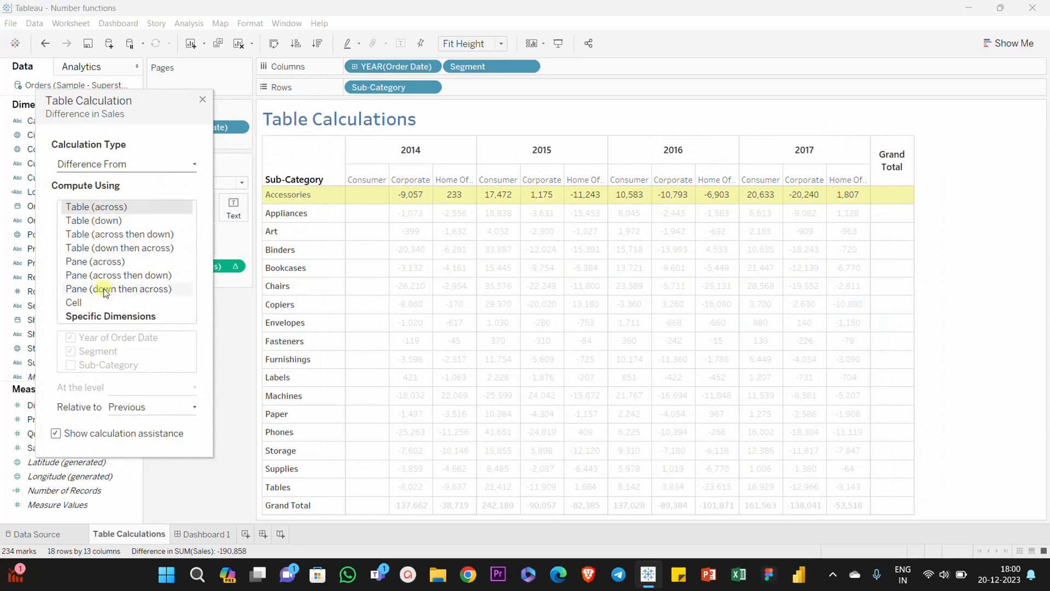
# Compute the difference in Sales along Pane (across), inspect the 2014 values, and switch to Pane (across then down)
pyautogui.click(94, 266)
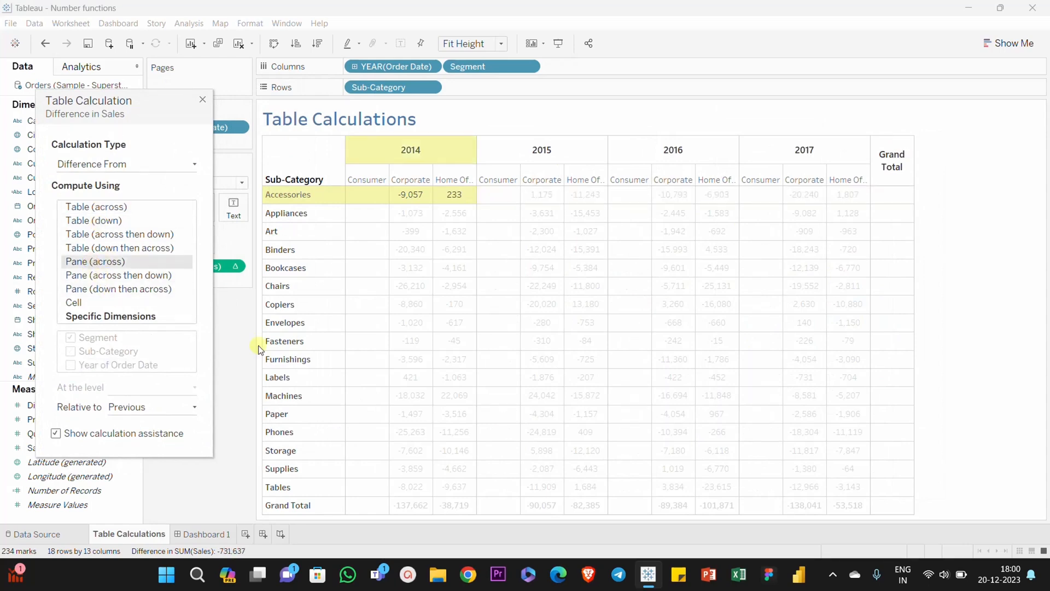
pyautogui.moveTo(461, 200)
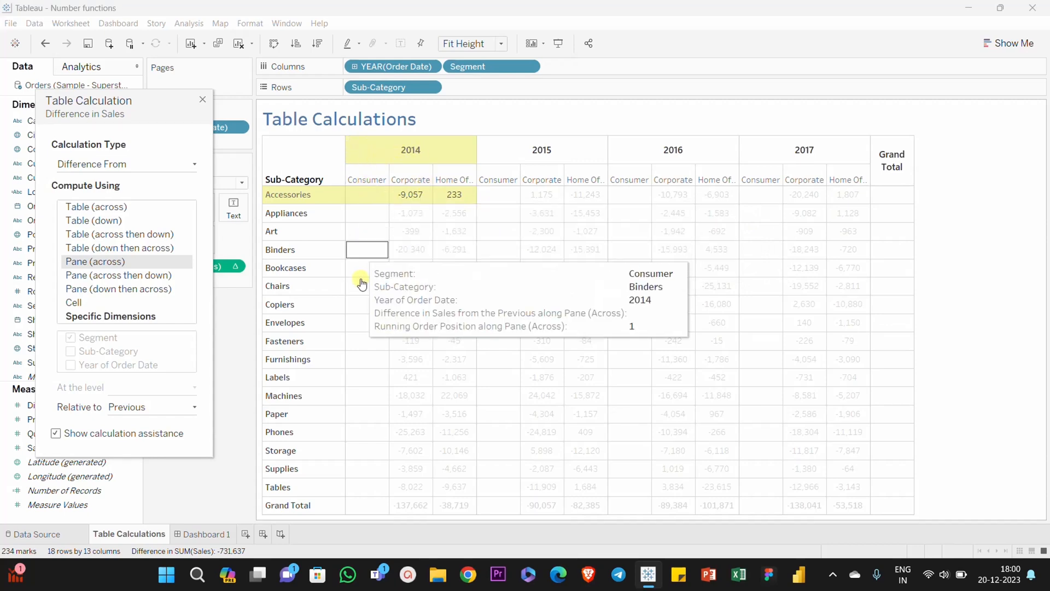
pyautogui.moveTo(370, 204)
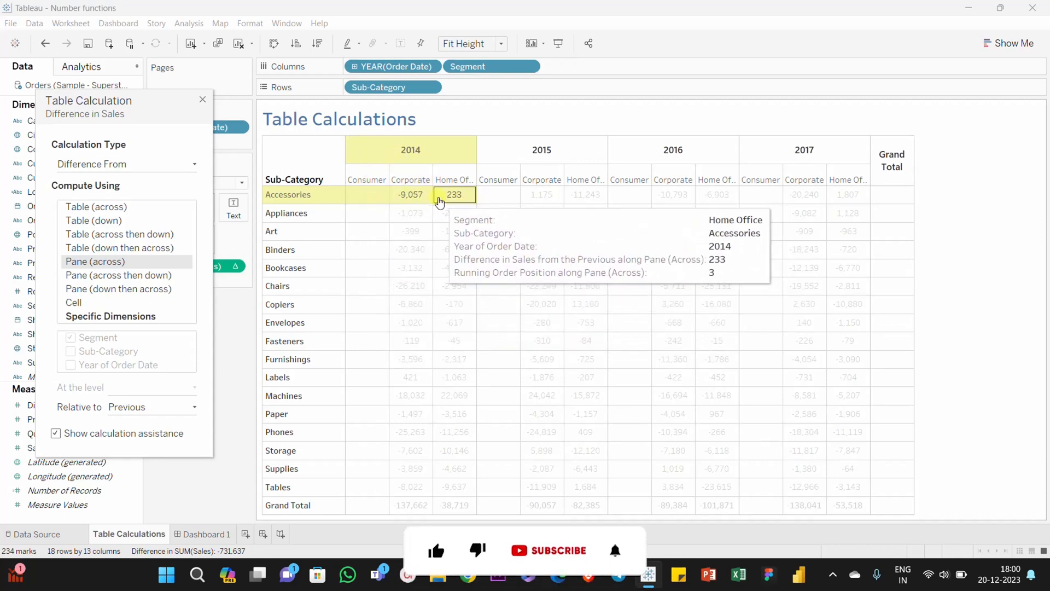
pyautogui.click(139, 278)
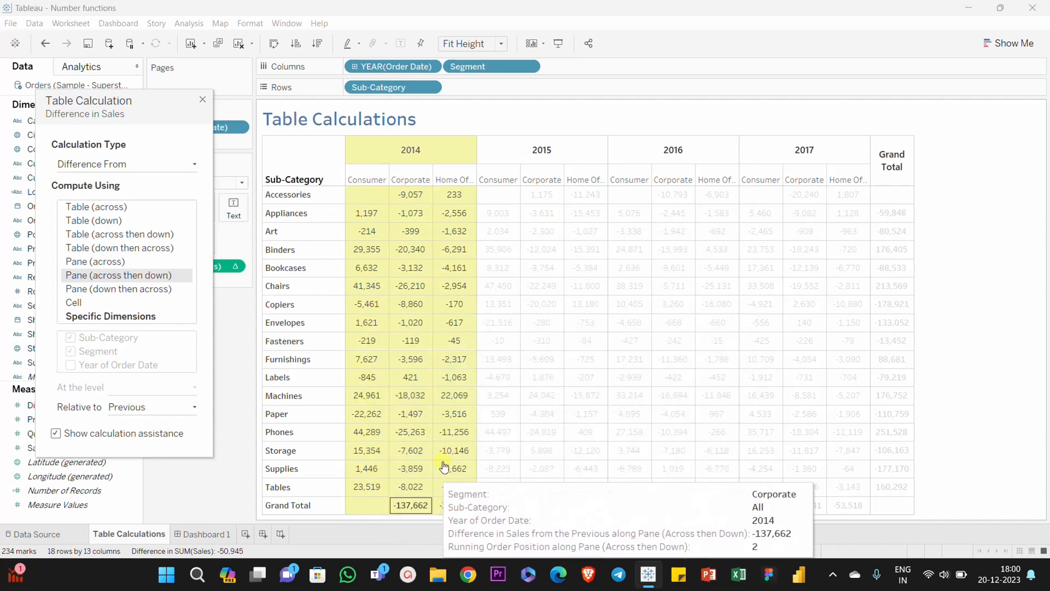
# Change the calculation type to Running Total and compare Pane (down then across) with Pane (across then down)
pyautogui.click(114, 164)
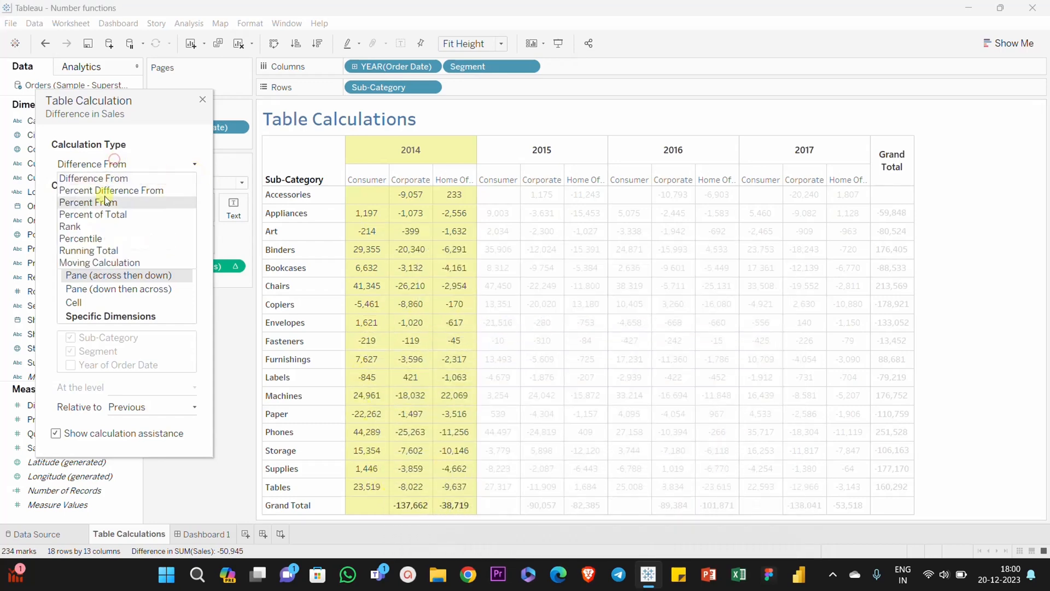
pyautogui.click(106, 249)
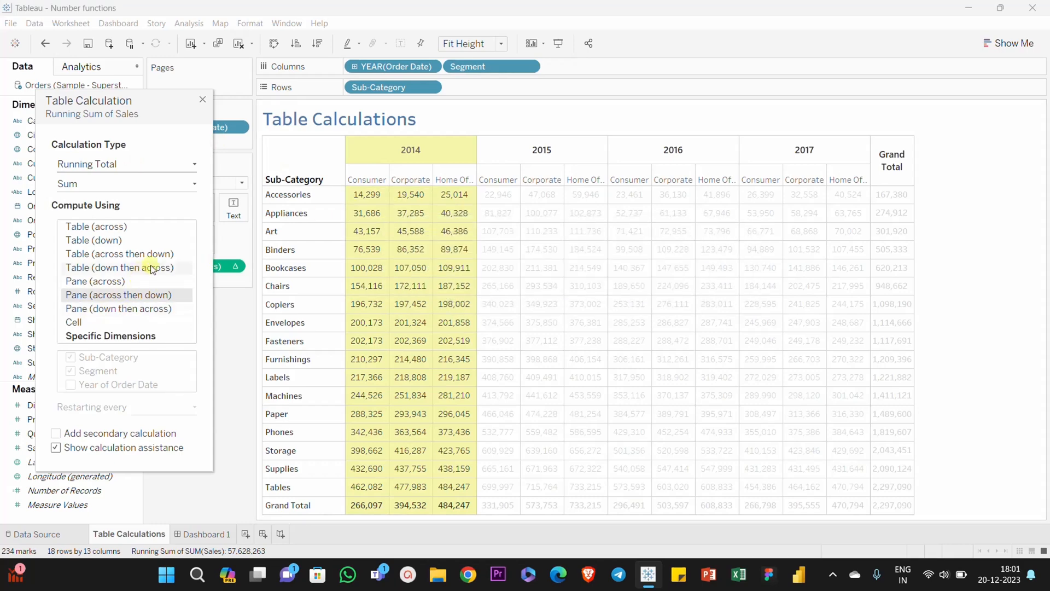
pyautogui.click(138, 309)
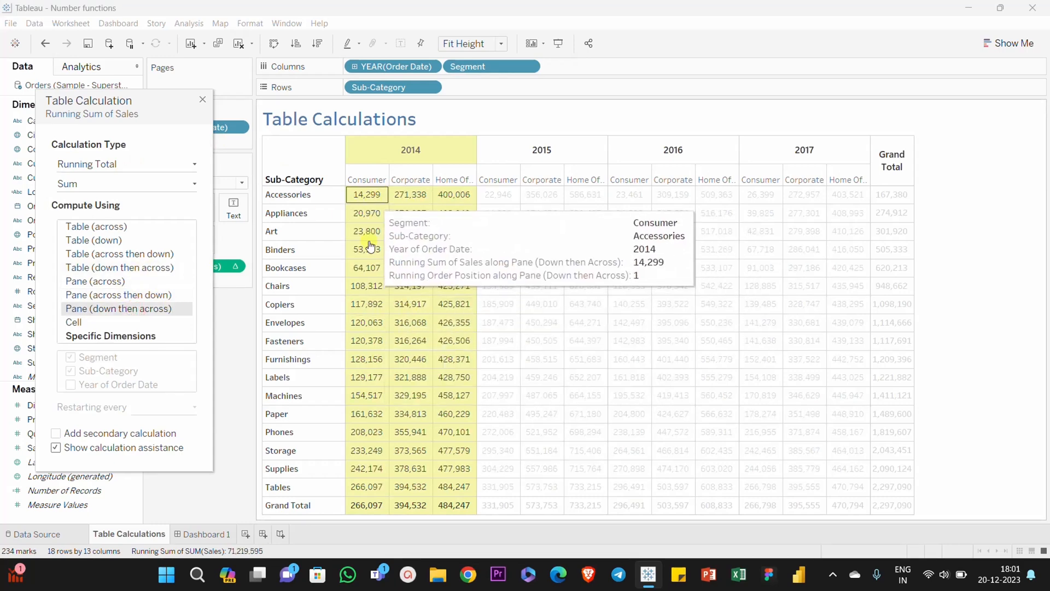
pyautogui.click(133, 296)
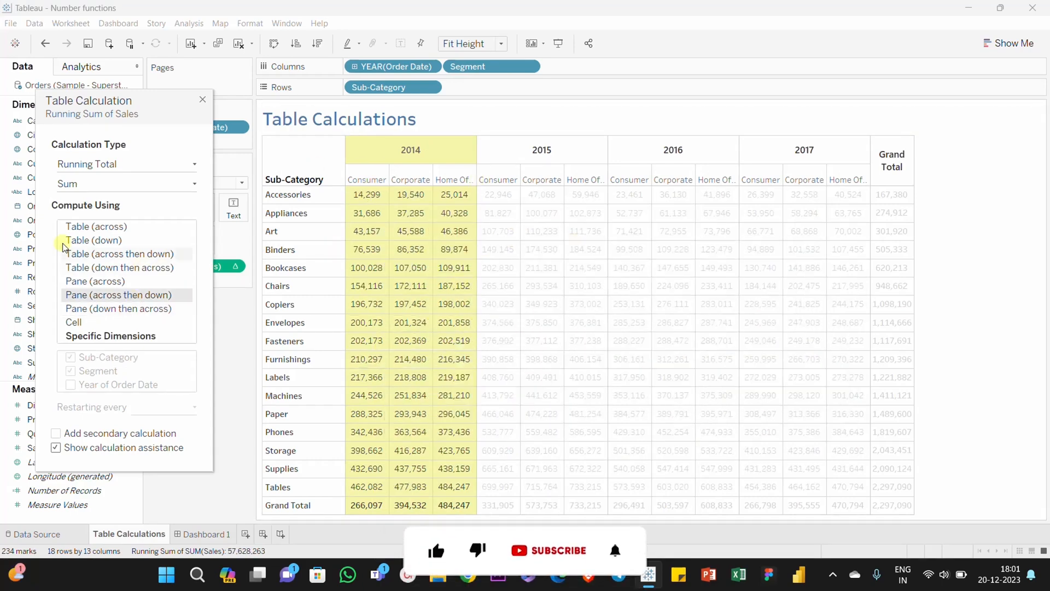
# Try Cell and Specific Dimensions for the running total, and set it to compute along Table (across)
pyautogui.click(81, 323)
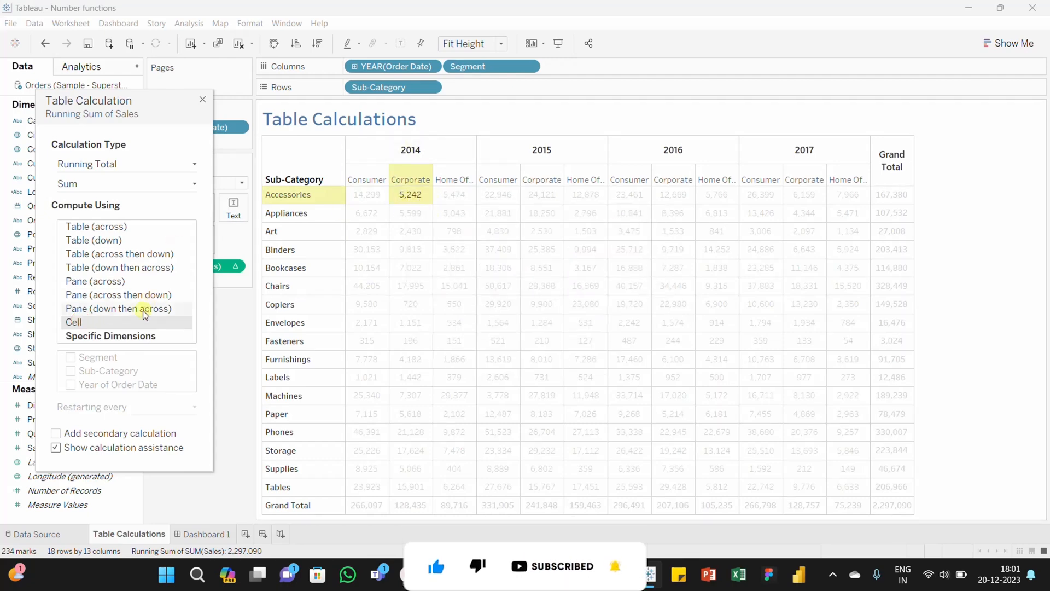
pyautogui.click(114, 336)
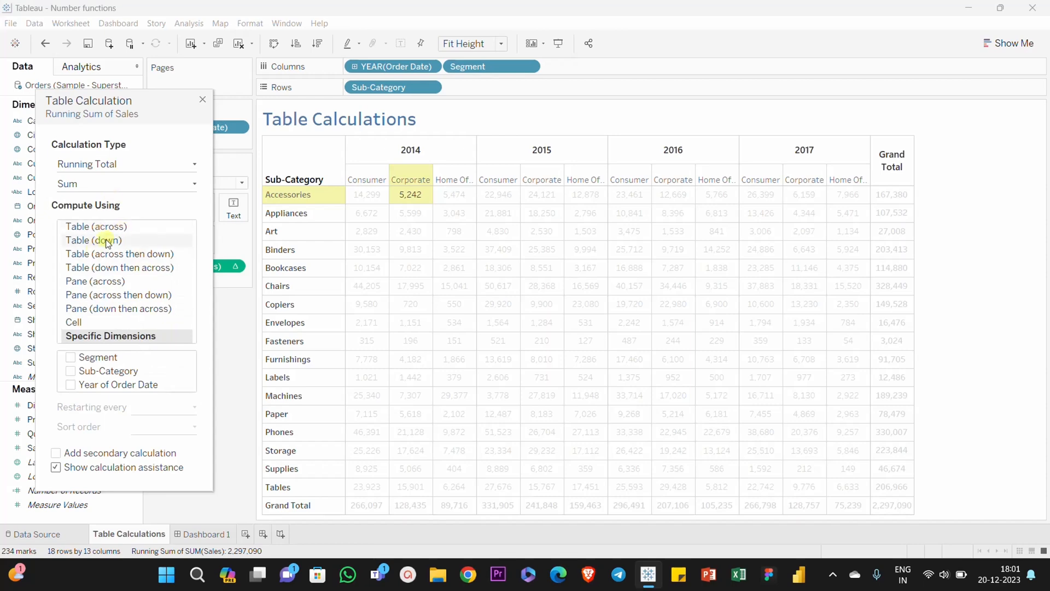
pyautogui.click(119, 227)
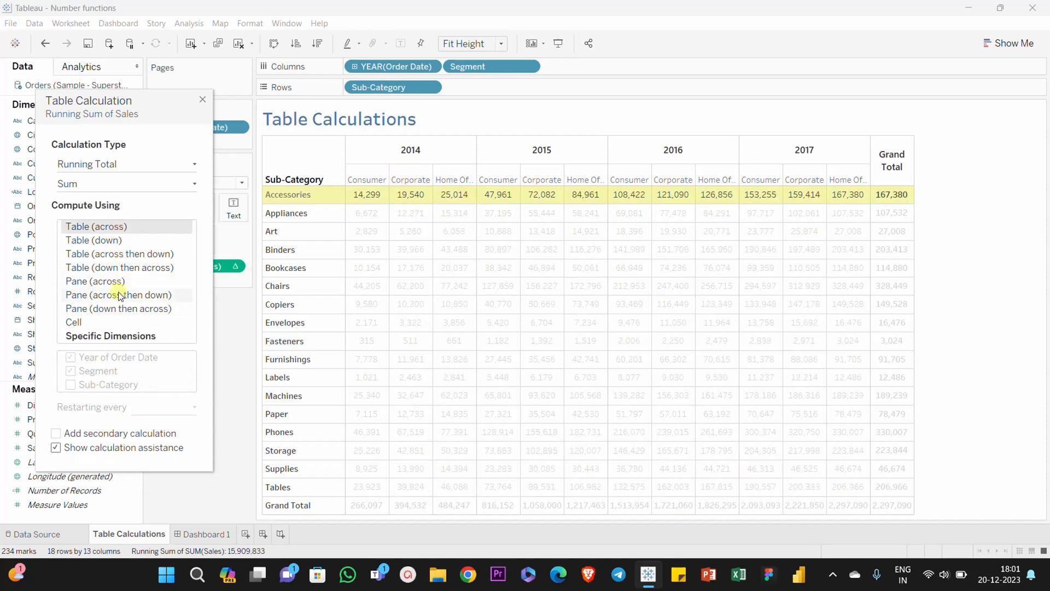
pyautogui.click(120, 243)
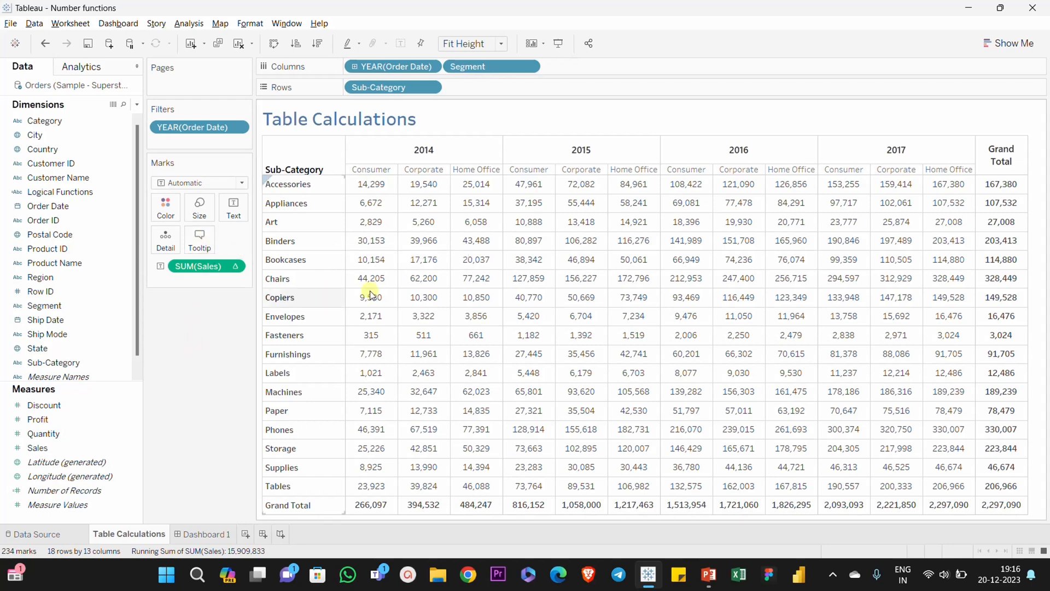
# Show the Segment filter, and review the Quick Table Calculation and Compute Using options of the Sales measure
pyautogui.rightClick(471, 67)
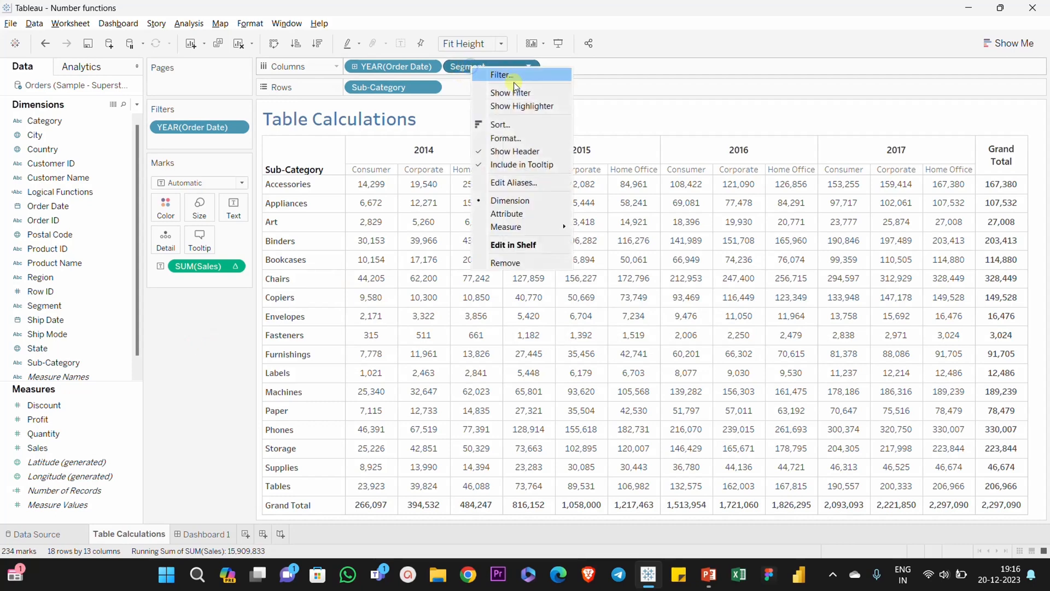
pyautogui.click(516, 93)
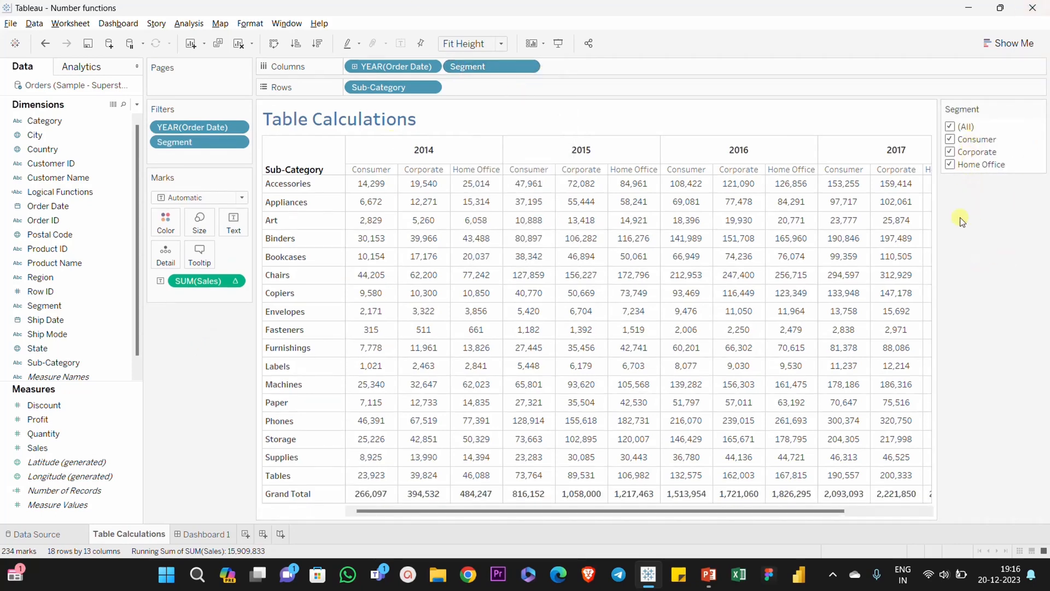
pyautogui.click(234, 284)
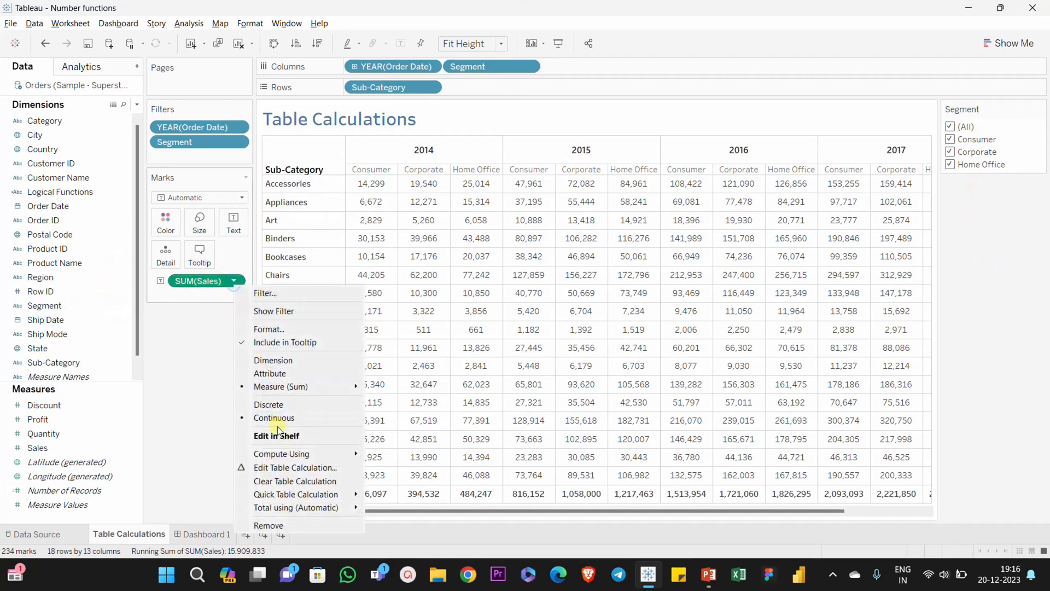
pyautogui.moveTo(293, 458)
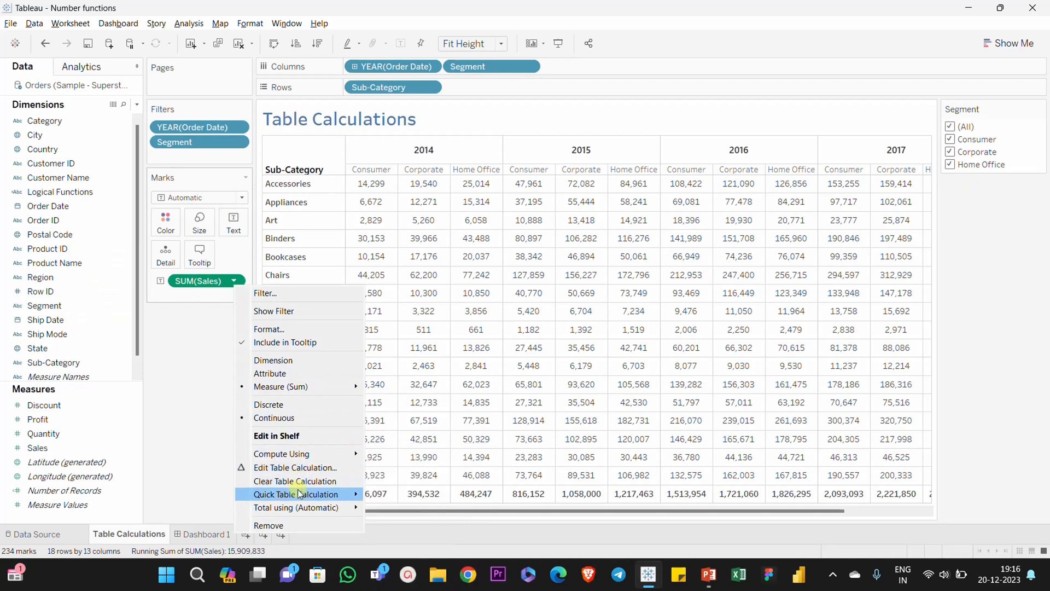
pyautogui.moveTo(305, 494)
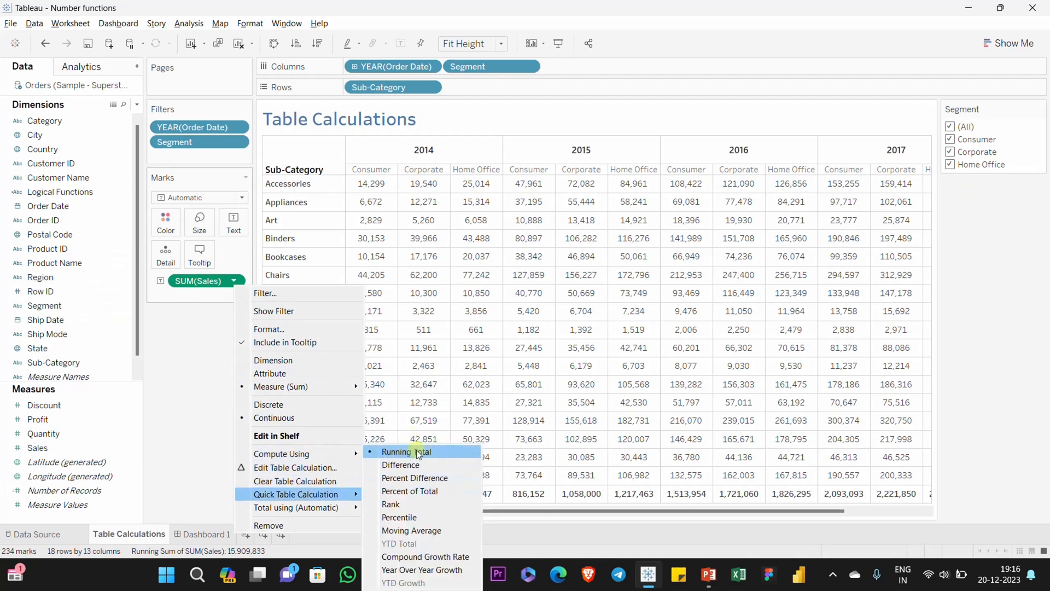
pyautogui.moveTo(339, 454)
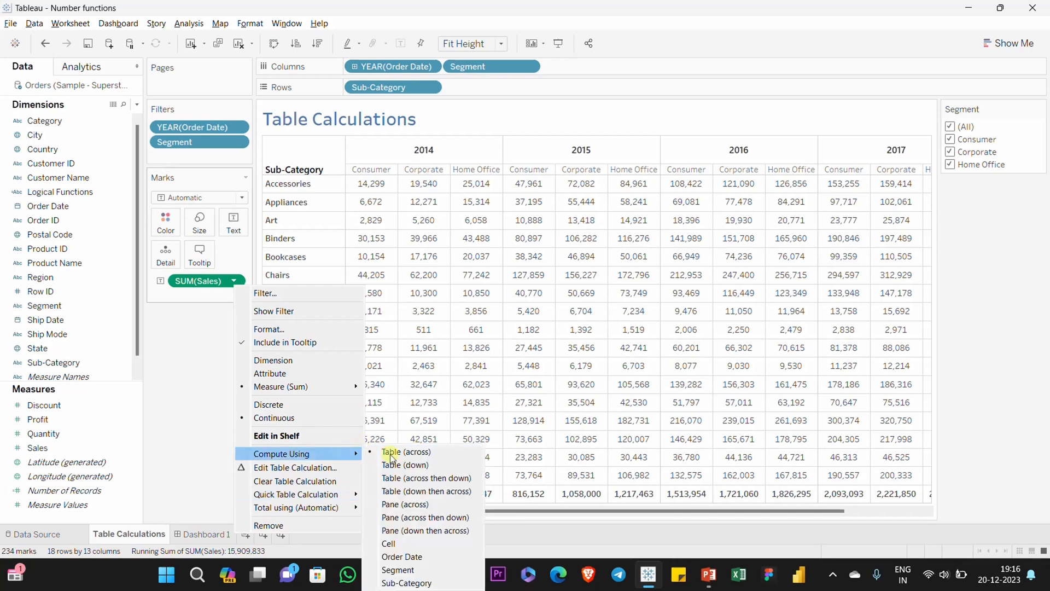
pyautogui.click(968, 292)
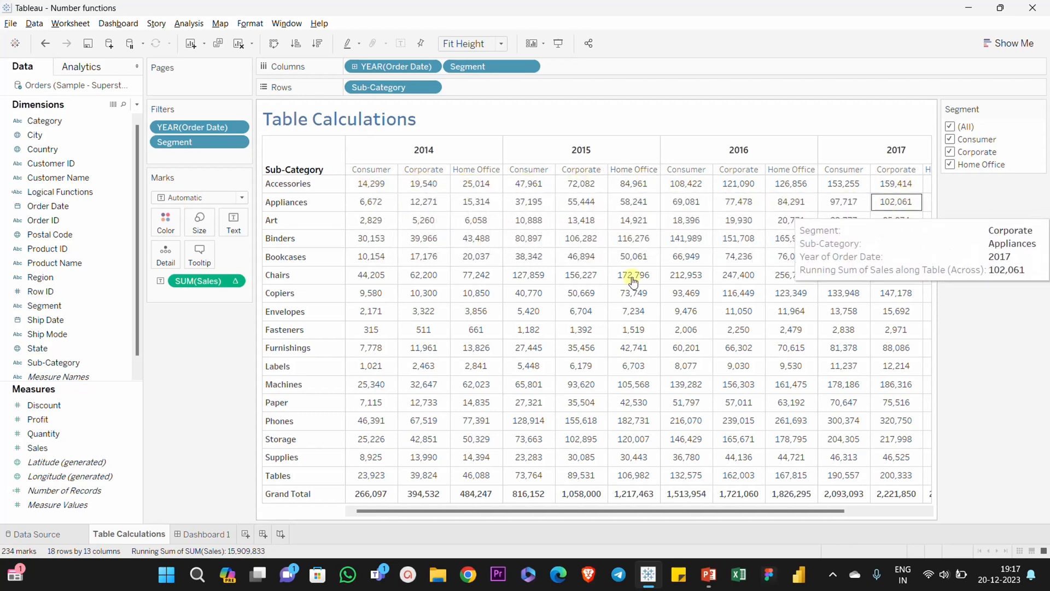
# Exclude Home Office in the Segment filter and inspect the Accessories running totals from 2014 to 2017
pyautogui.click(950, 164)
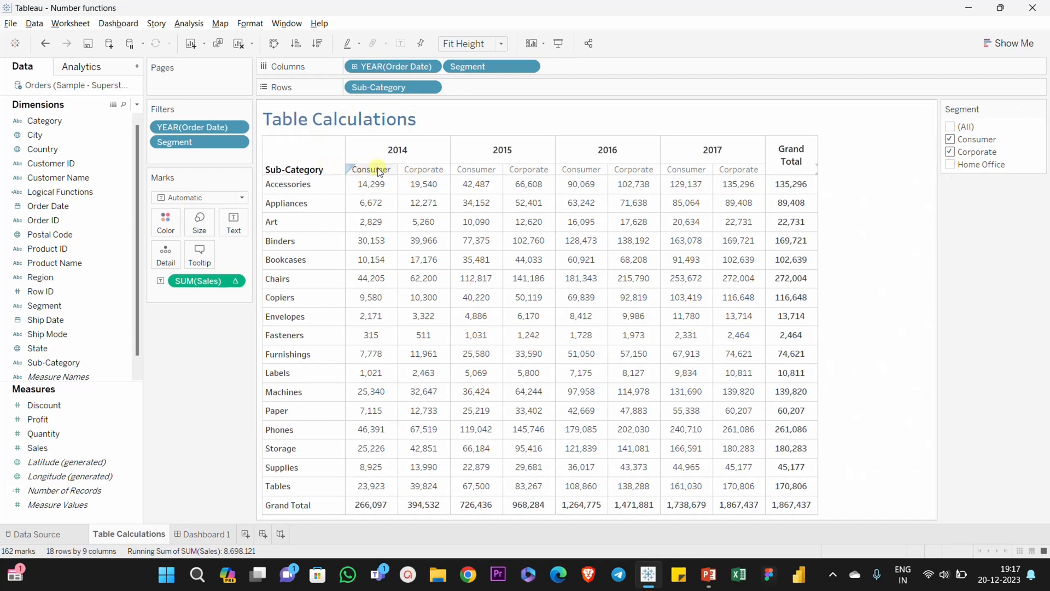
pyautogui.moveTo(357, 182)
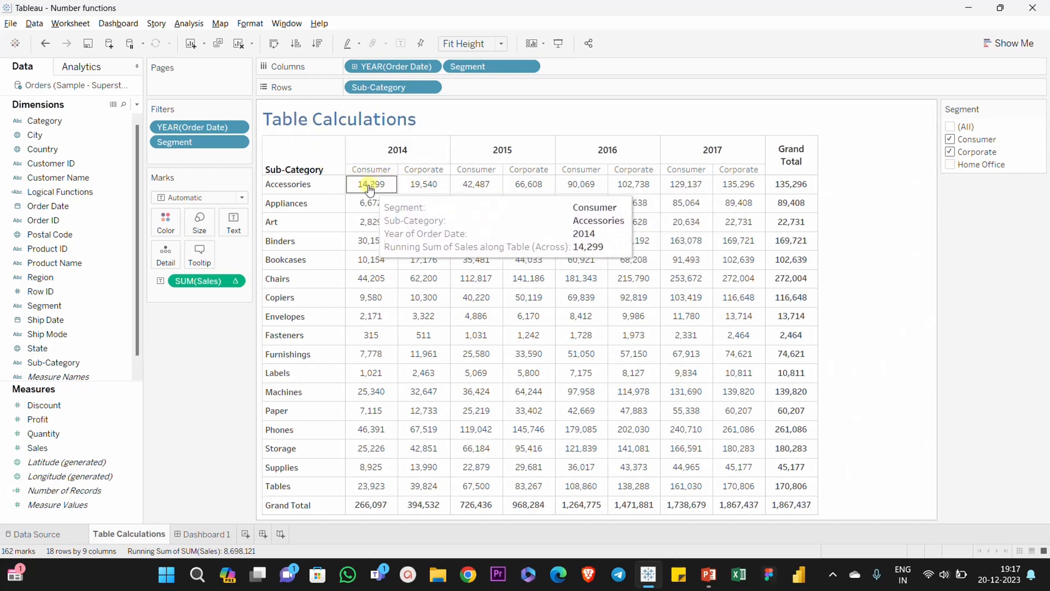
pyautogui.moveTo(427, 197)
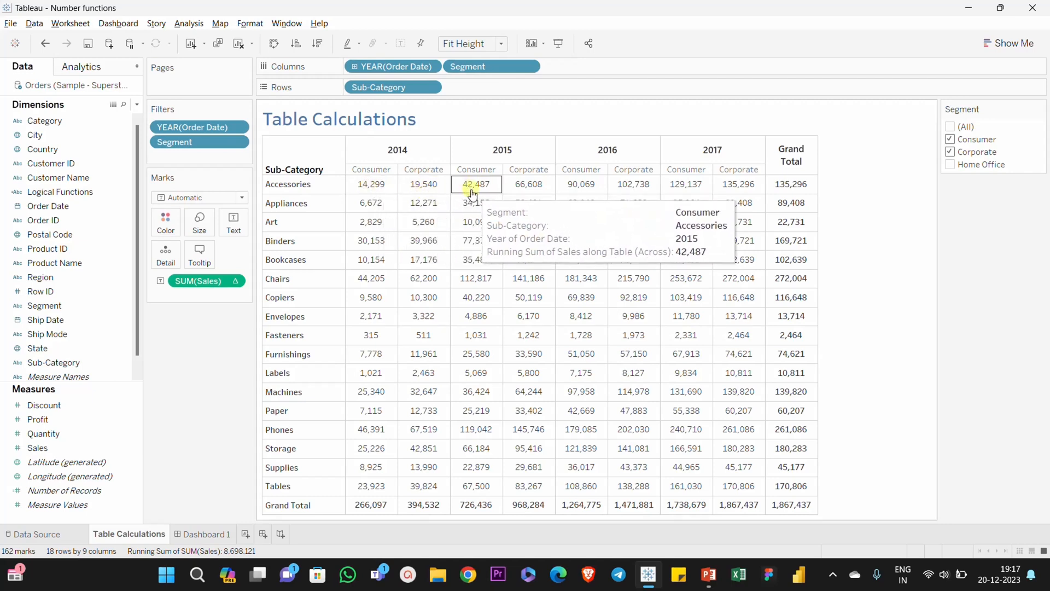
pyautogui.moveTo(734, 192)
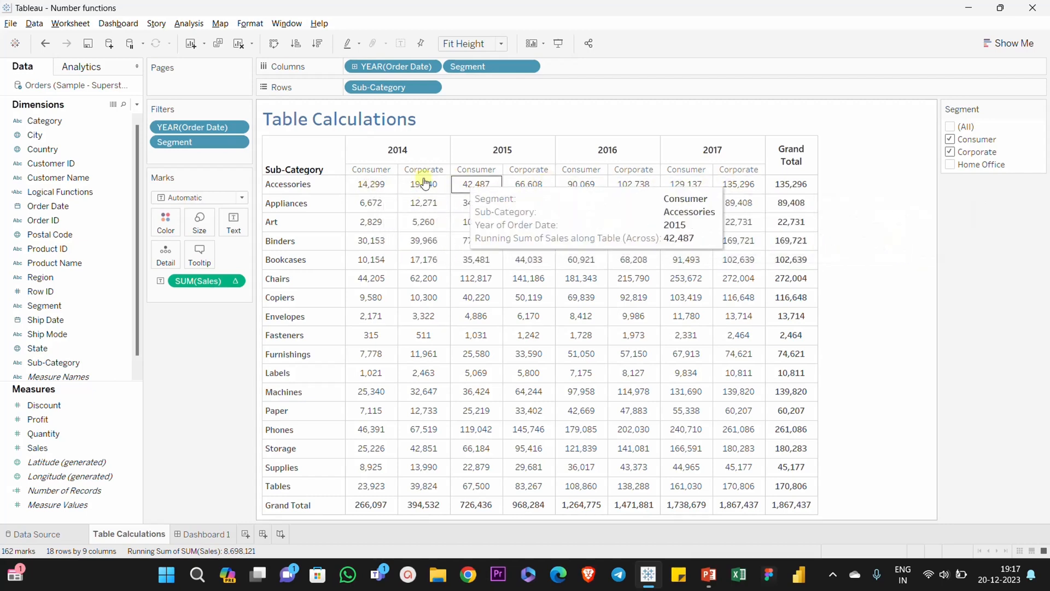
pyautogui.moveTo(673, 189)
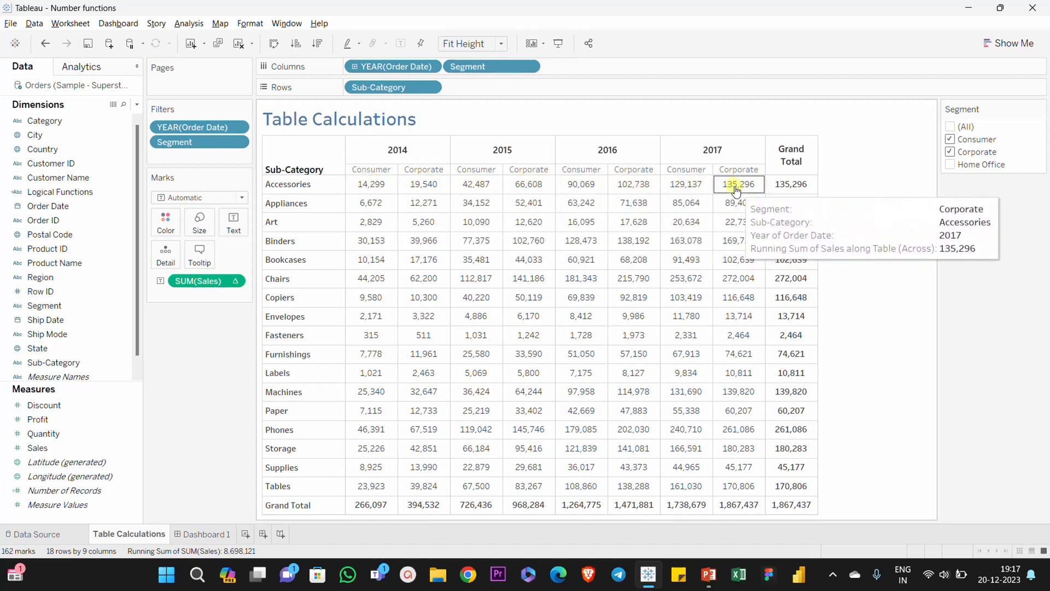
# Toggle Home Office in the Segment filter, leaving it included, and inspect the 2014 Accessories running totals
pyautogui.click(950, 164)
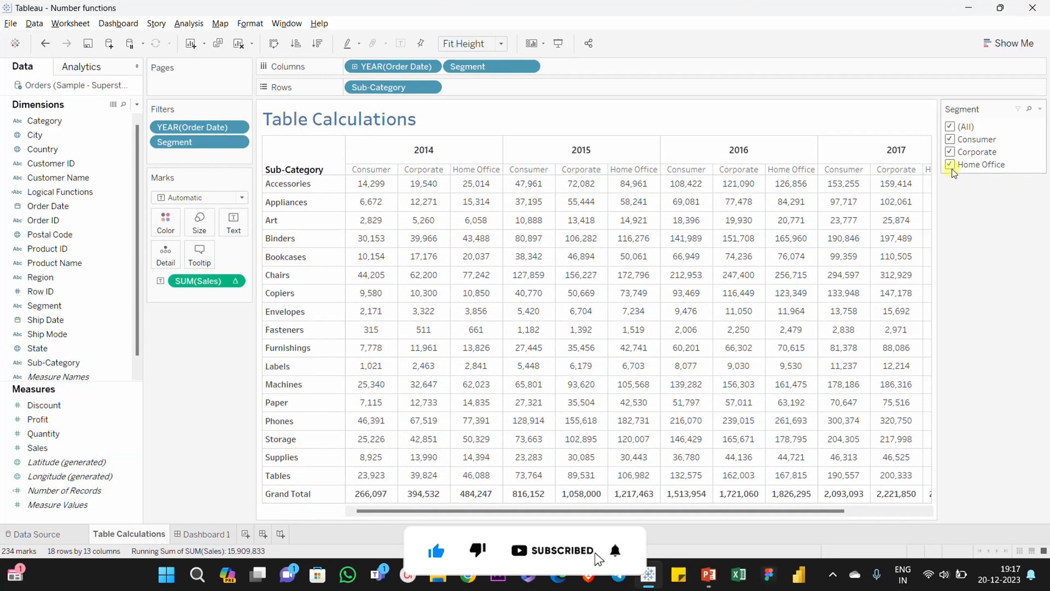
pyautogui.click(950, 165)
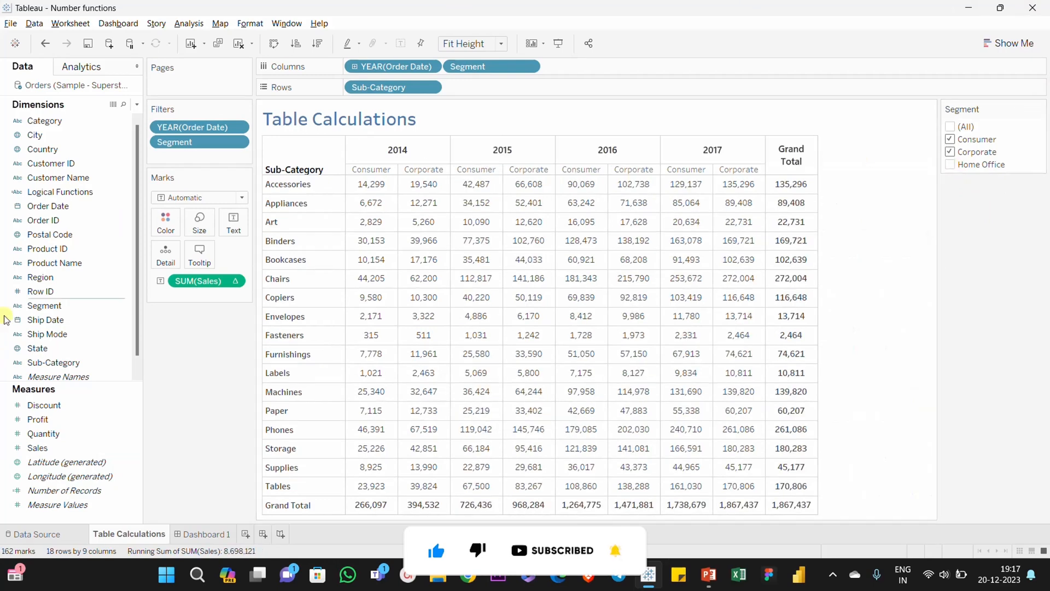
pyautogui.click(950, 165)
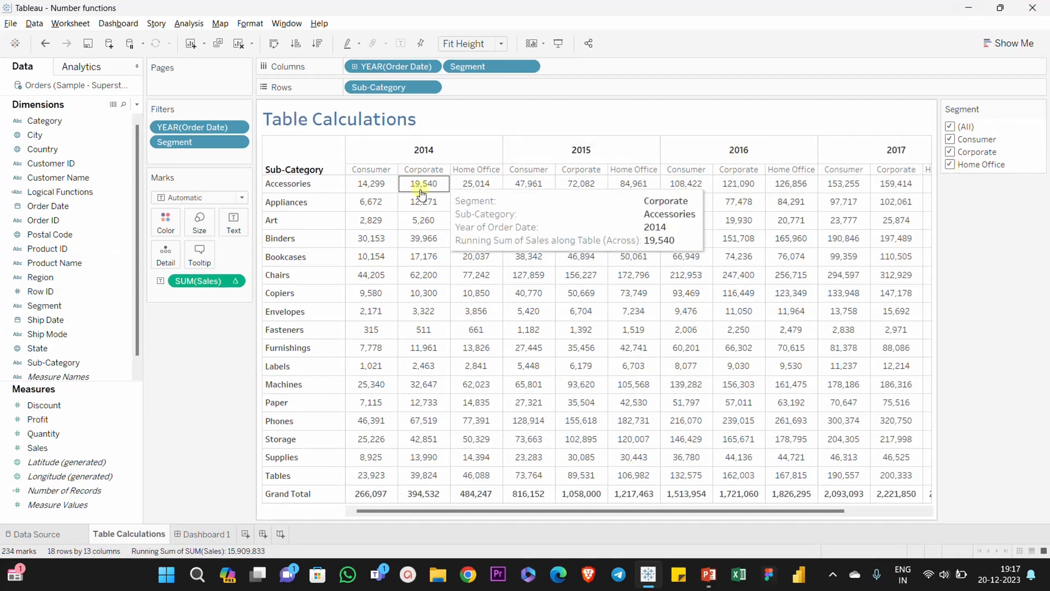
pyautogui.moveTo(471, 184)
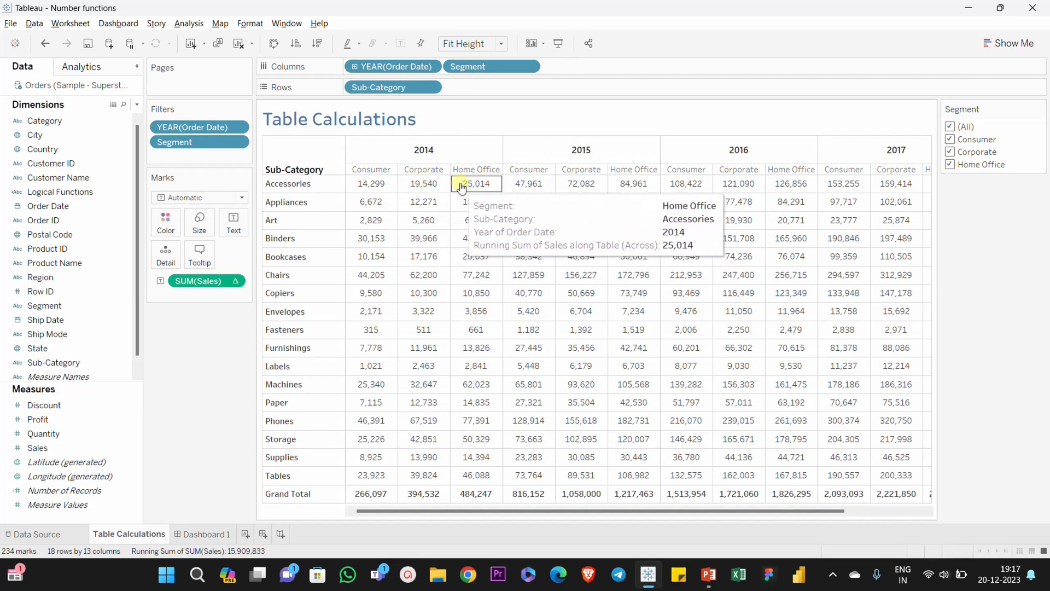